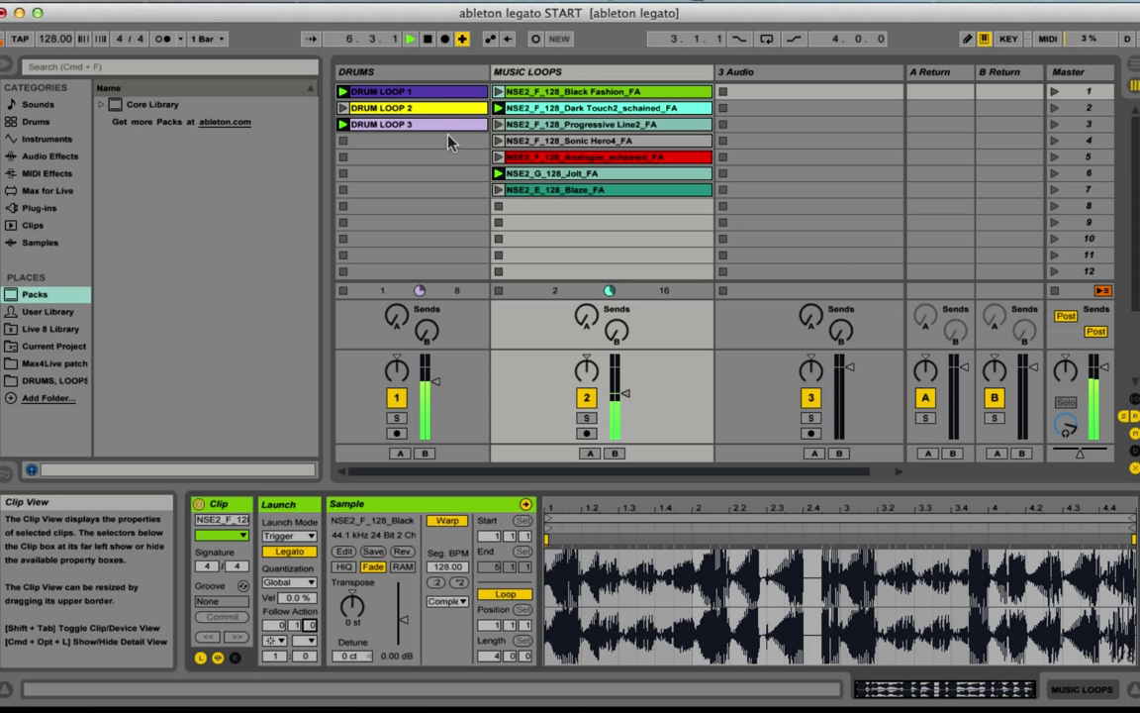
Select all seven music loop clips and open the beats value of their Follow Action time for editing
shift+click(554, 195)
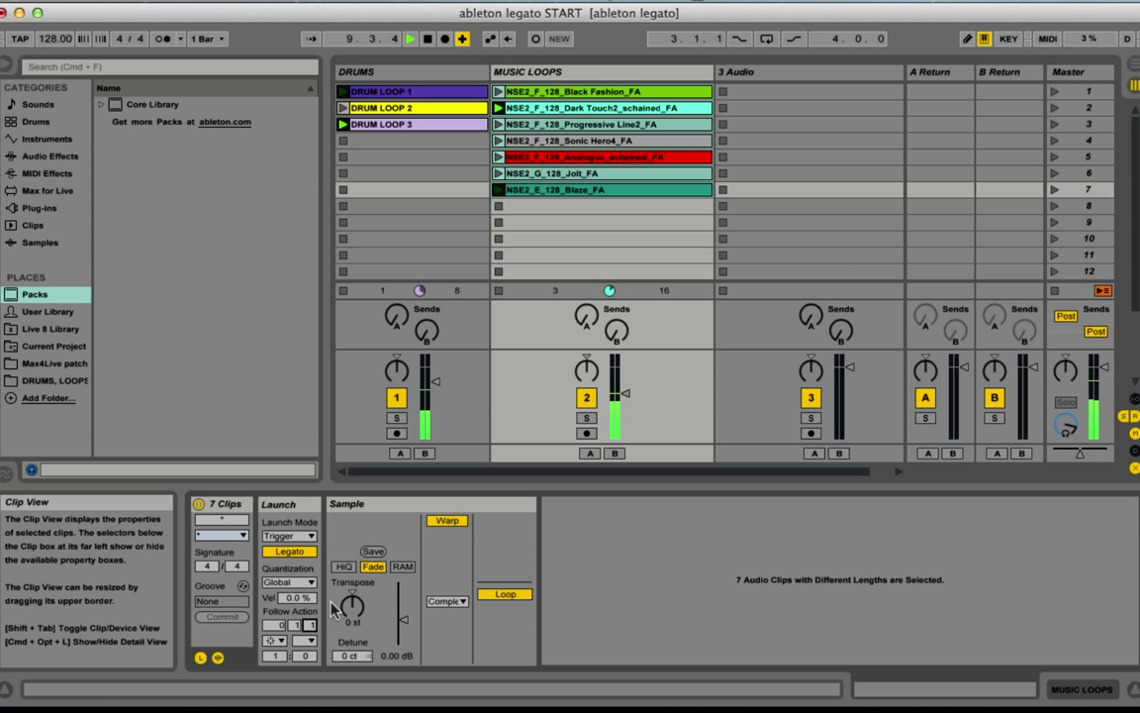
click(296, 624)
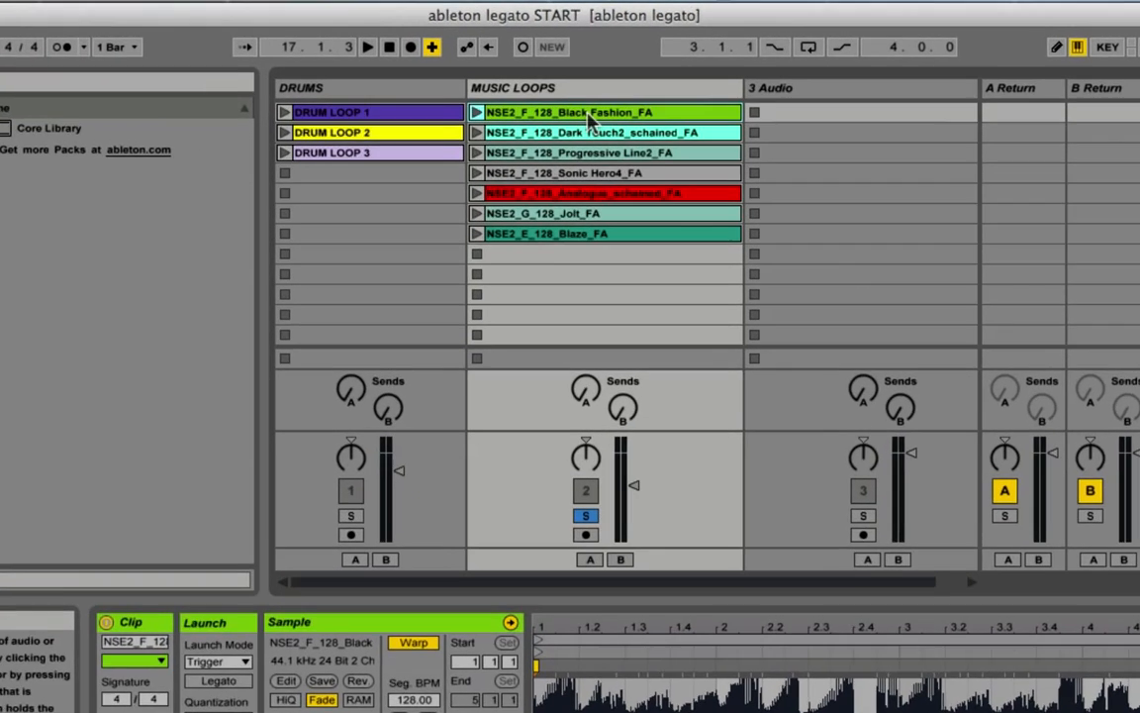
Show the Launch settings of the NSE2_F_128_Black Fashion_FA clip and set its Follow Action time to 2 bars
click(588, 94)
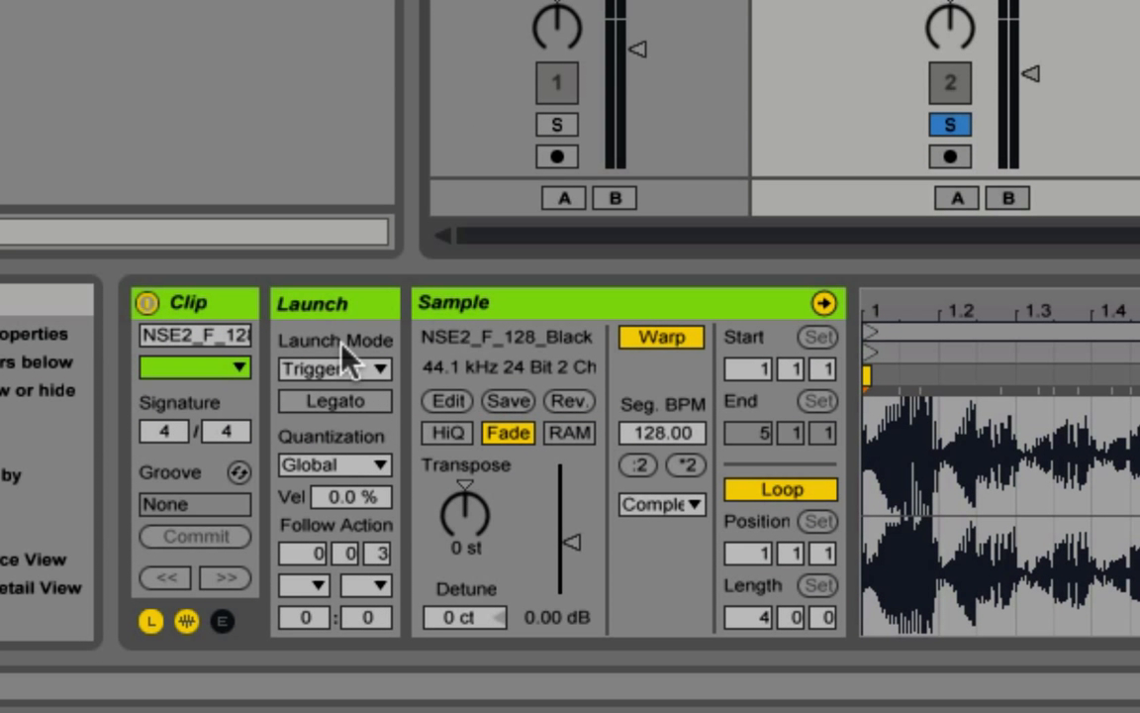
click(146, 623)
click(145, 628)
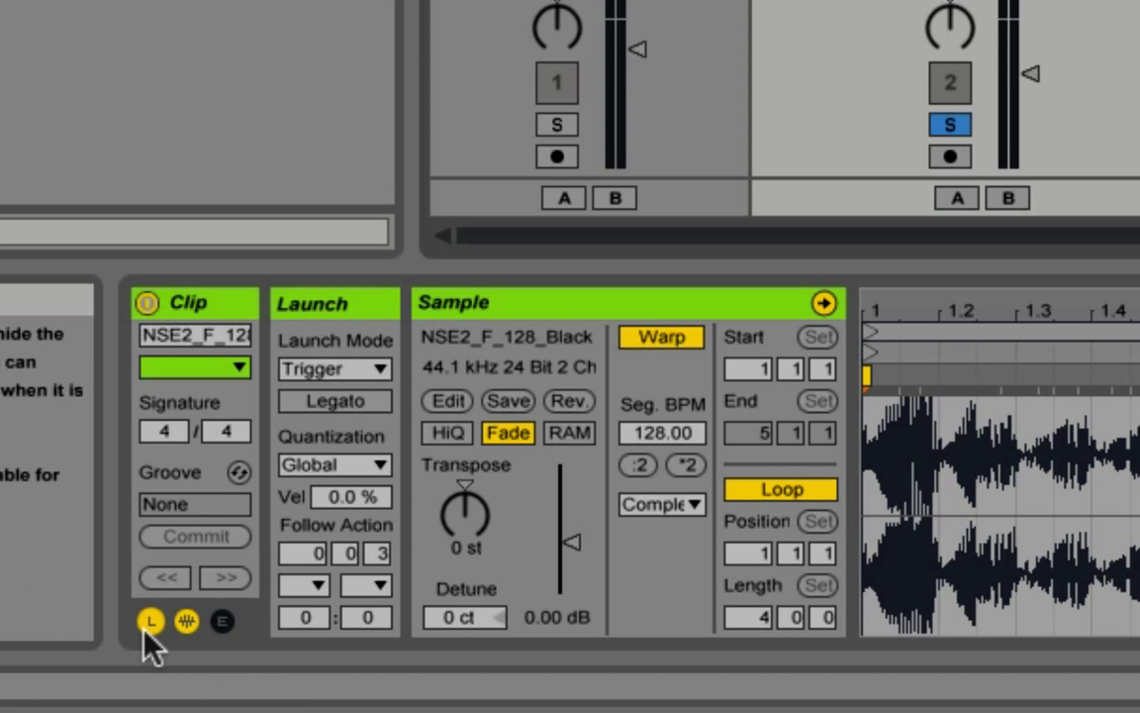
click(318, 555)
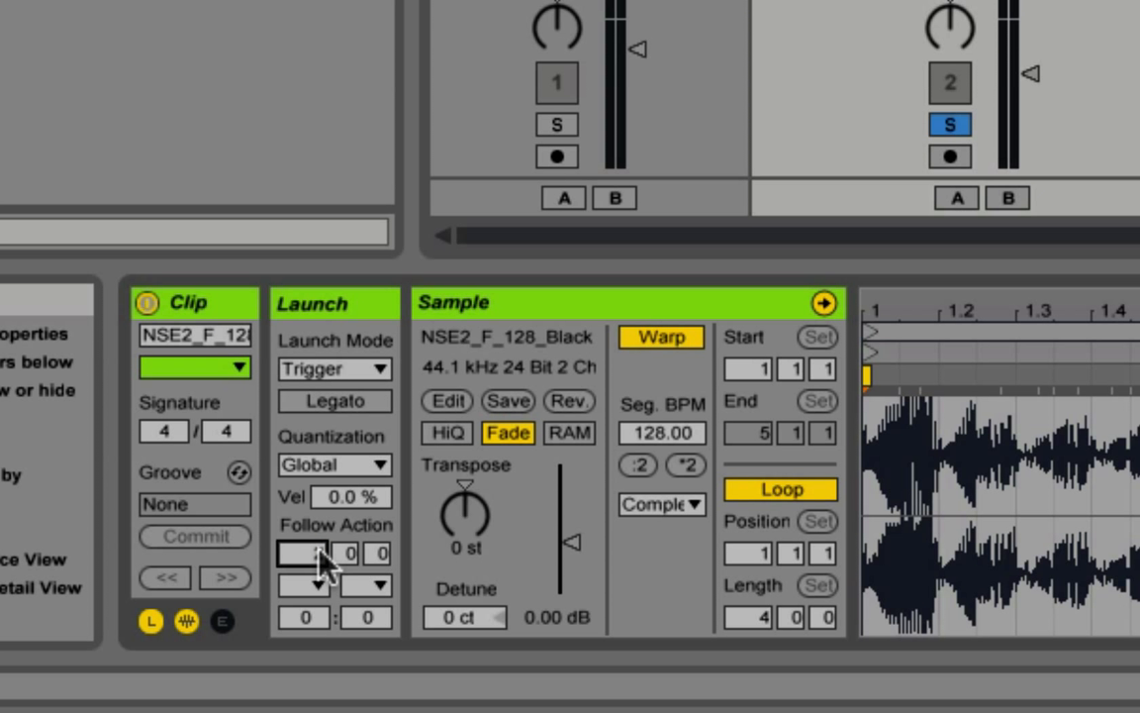
text(2)
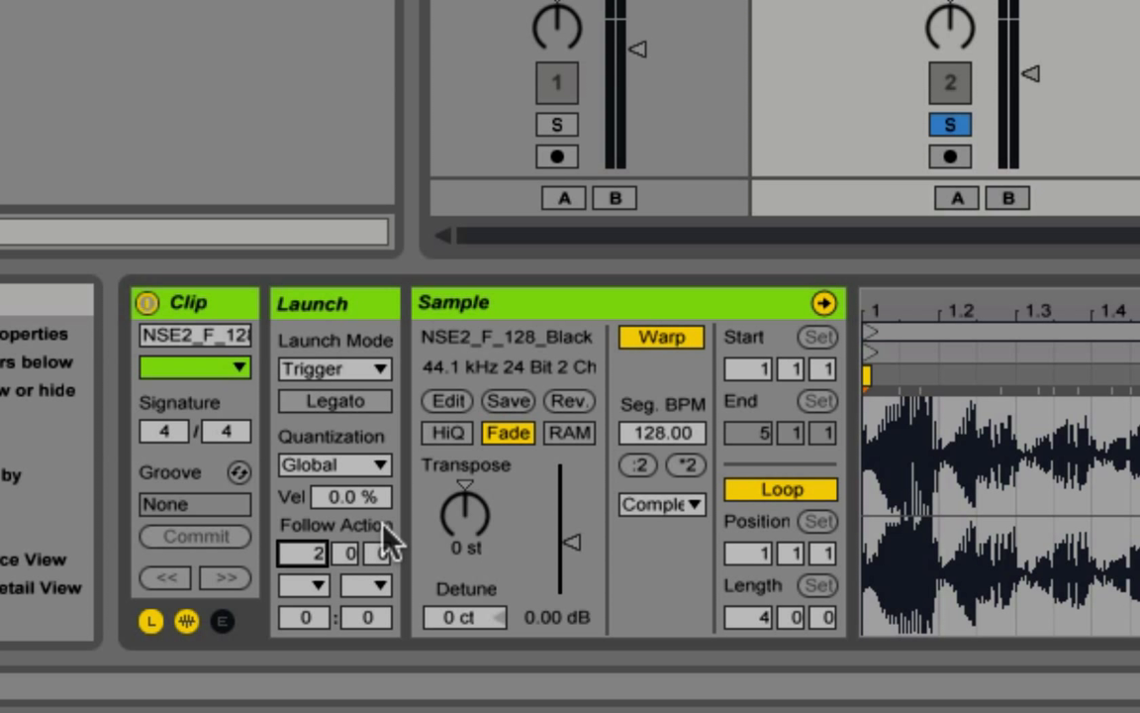
Set the Black Fashion clip's Follow Action A to Next with a chance value of 1
click(317, 585)
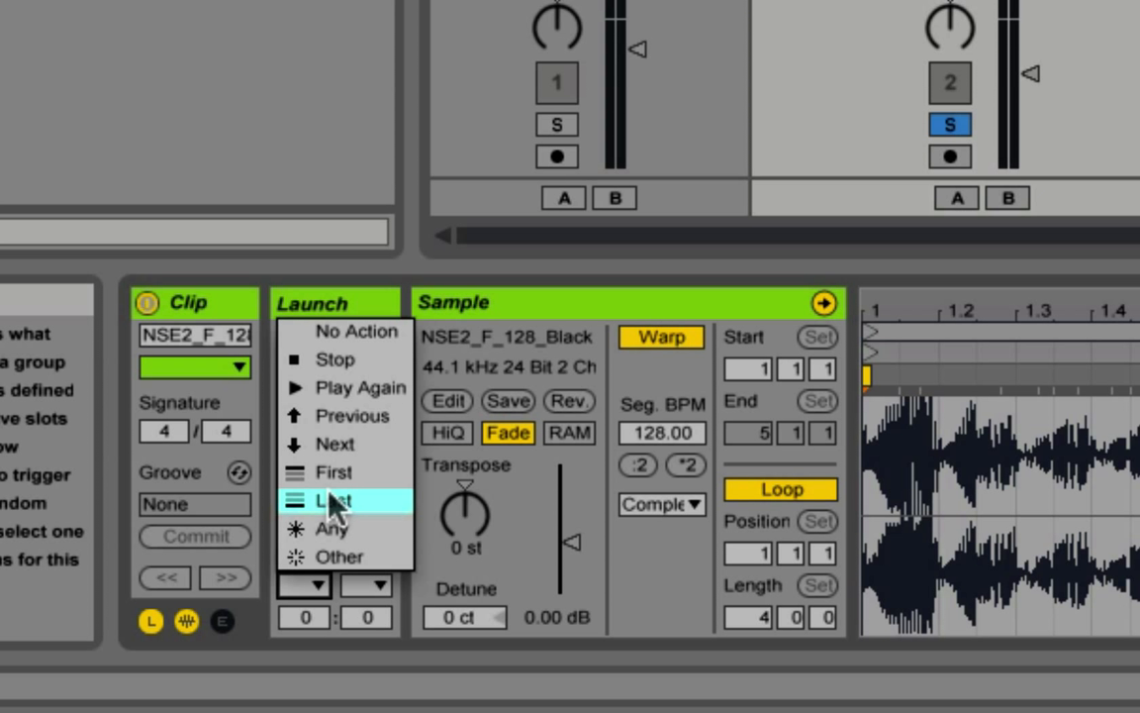
click(334, 448)
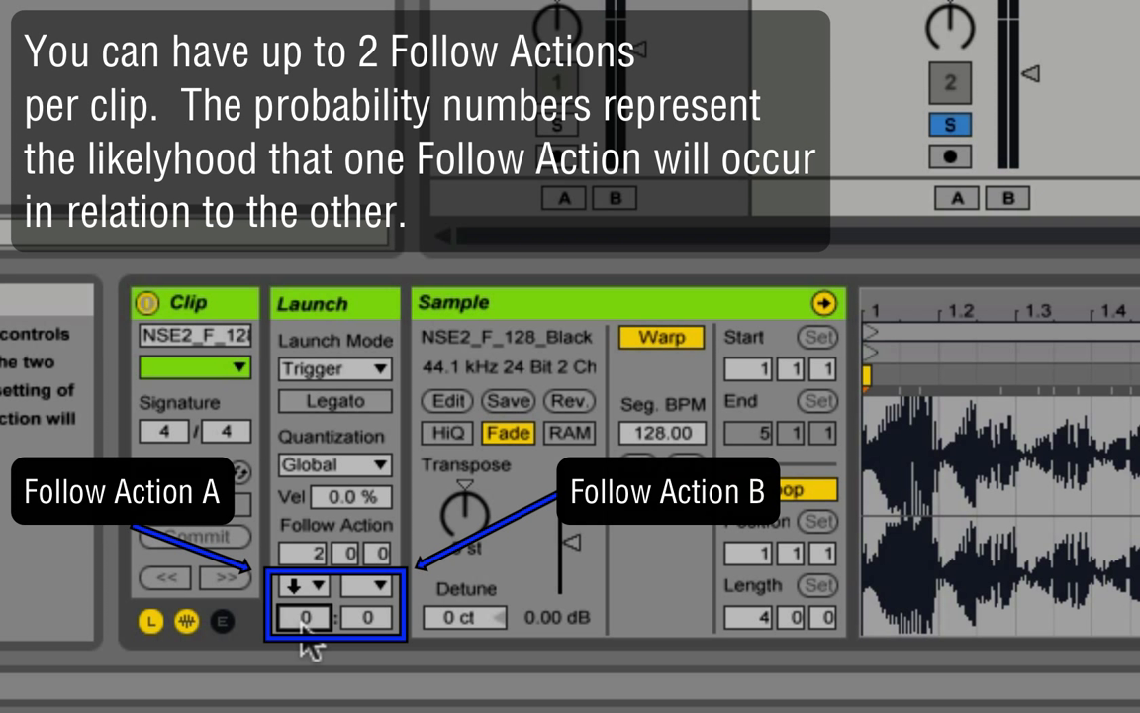
text(1)
key(Return)
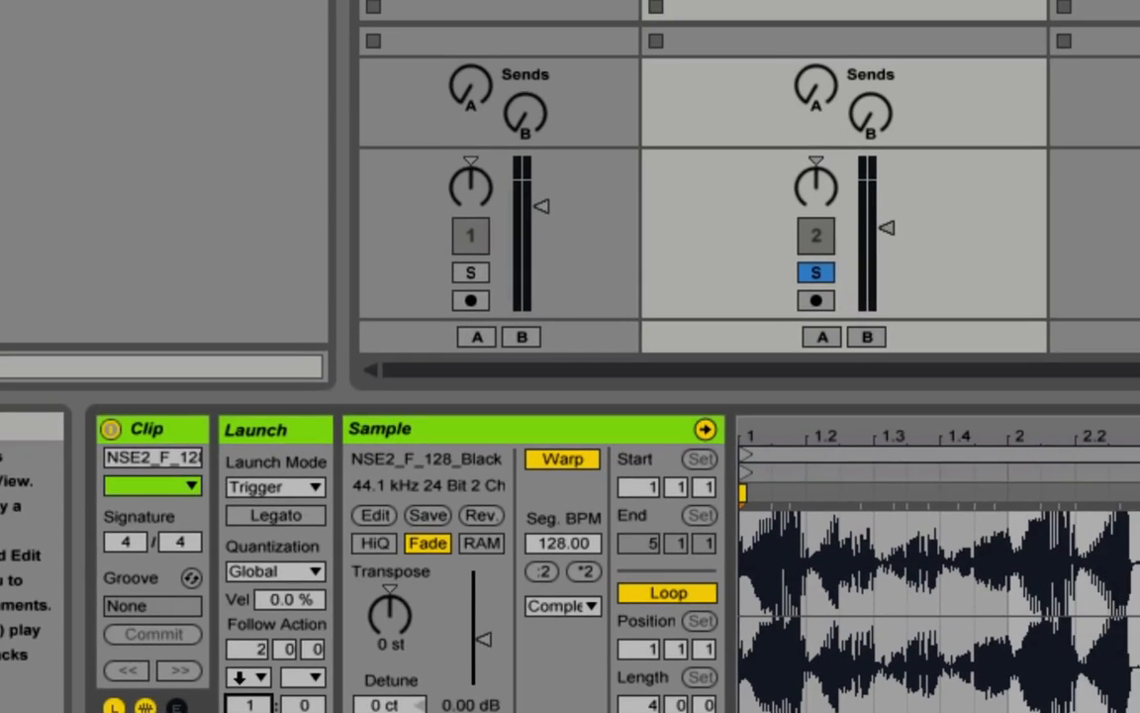
Play the Black Fashion clip to audition how its follow action triggers the clip below
click(470, 60)
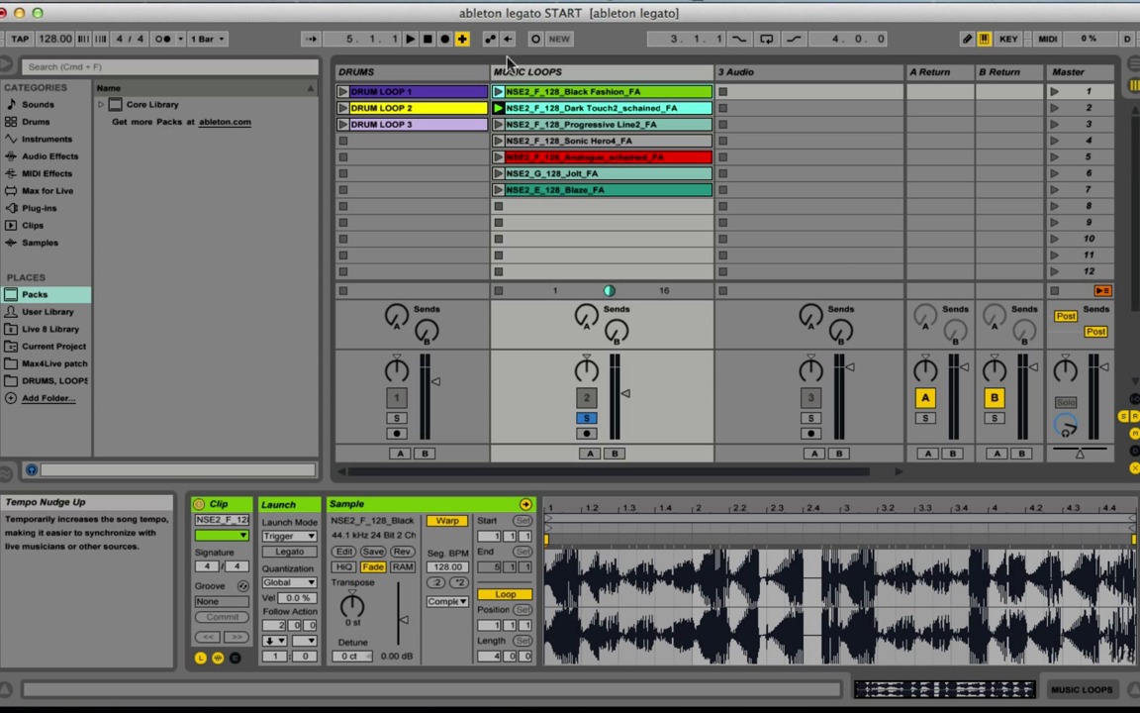
click(557, 92)
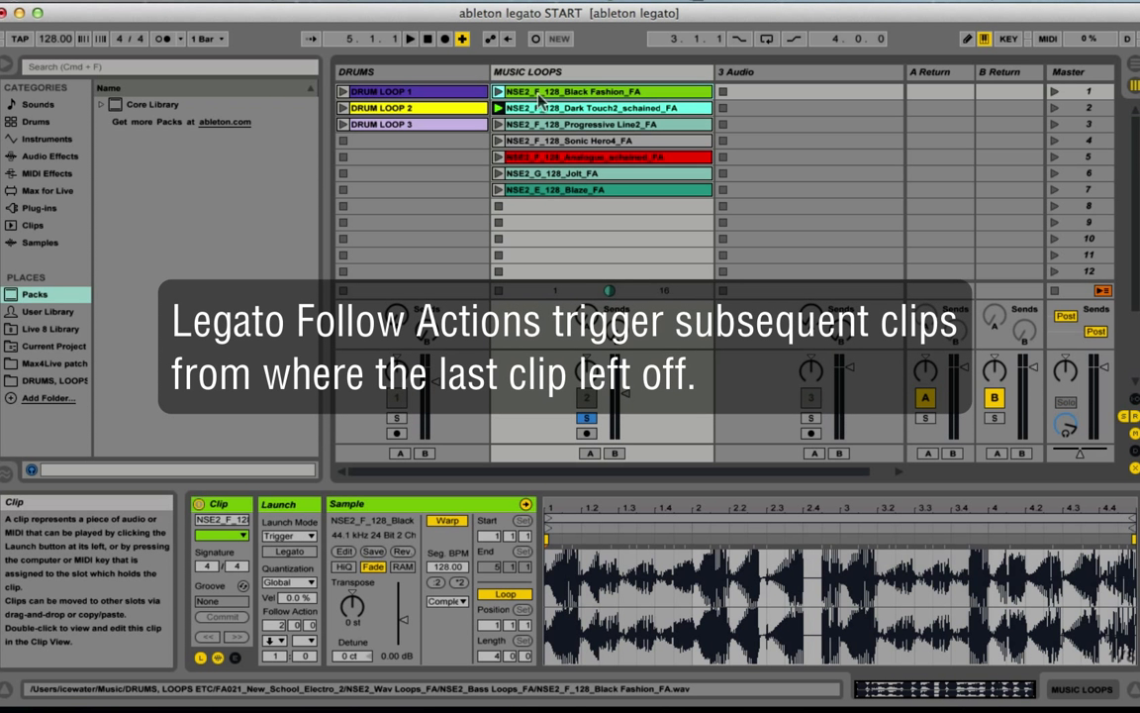
Turn on Legato for both the Black Fashion and Dark Touch2_schained clips
click(538, 94)
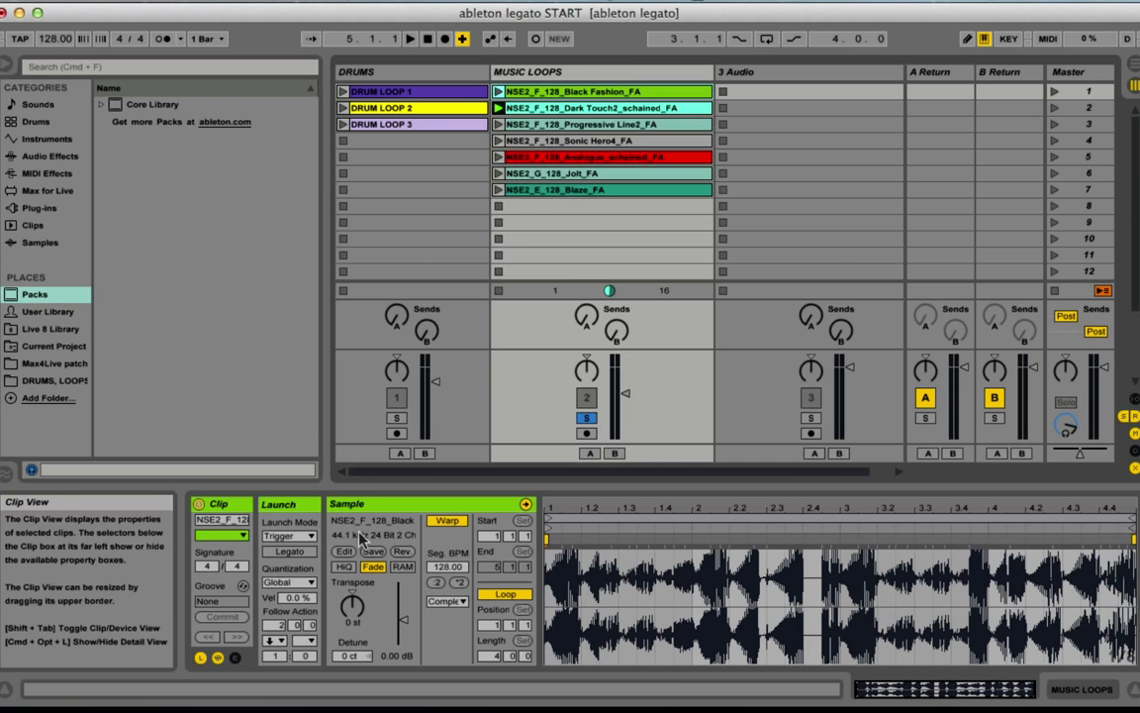
shift+click(570, 107)
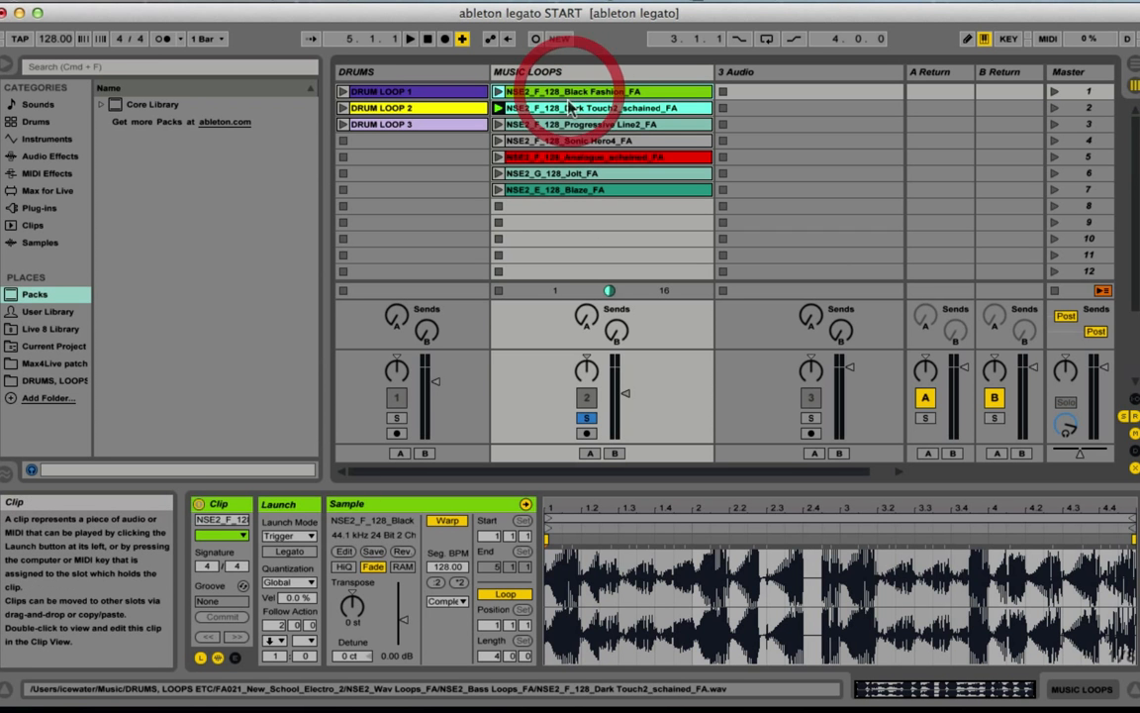
click(280, 550)
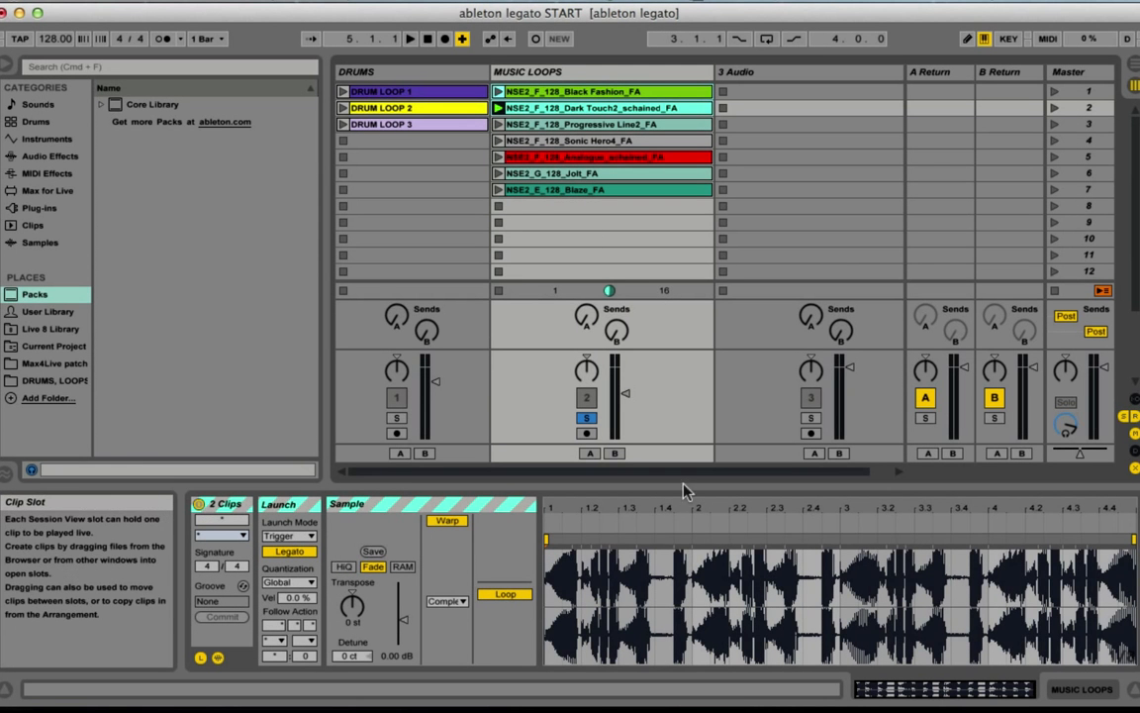
Launch the Black Fashion clip to audition the legato transition into Dark Touch2_schained, and inspect the second clip
click(601, 92)
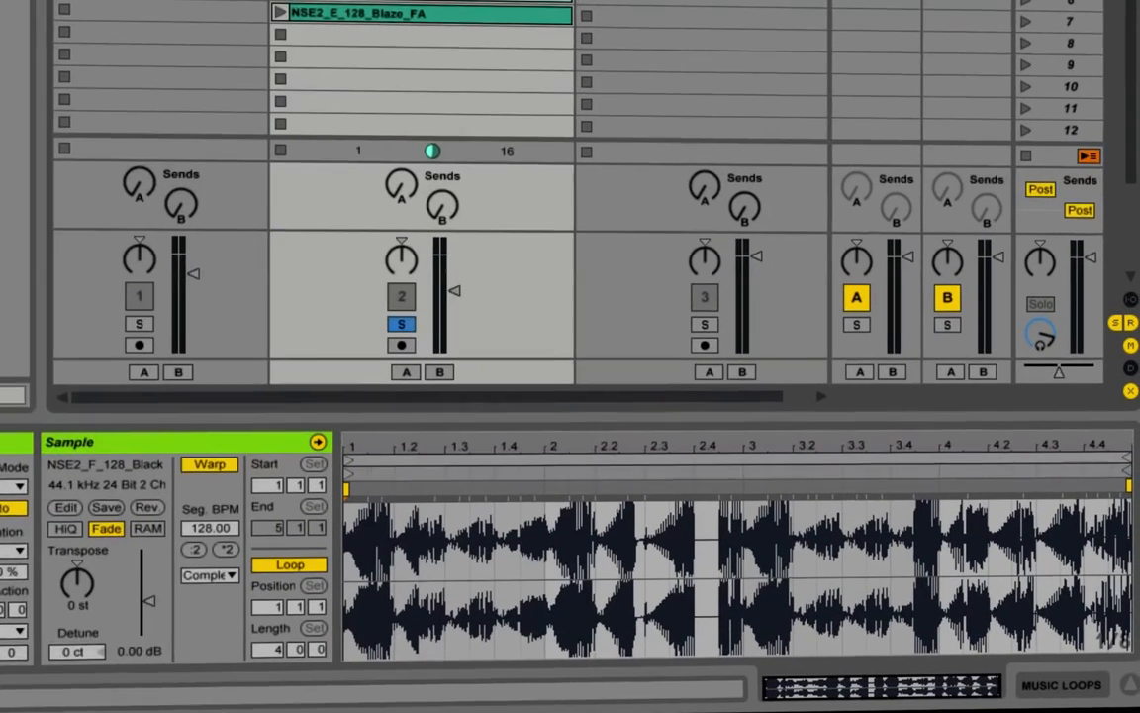
click(499, 93)
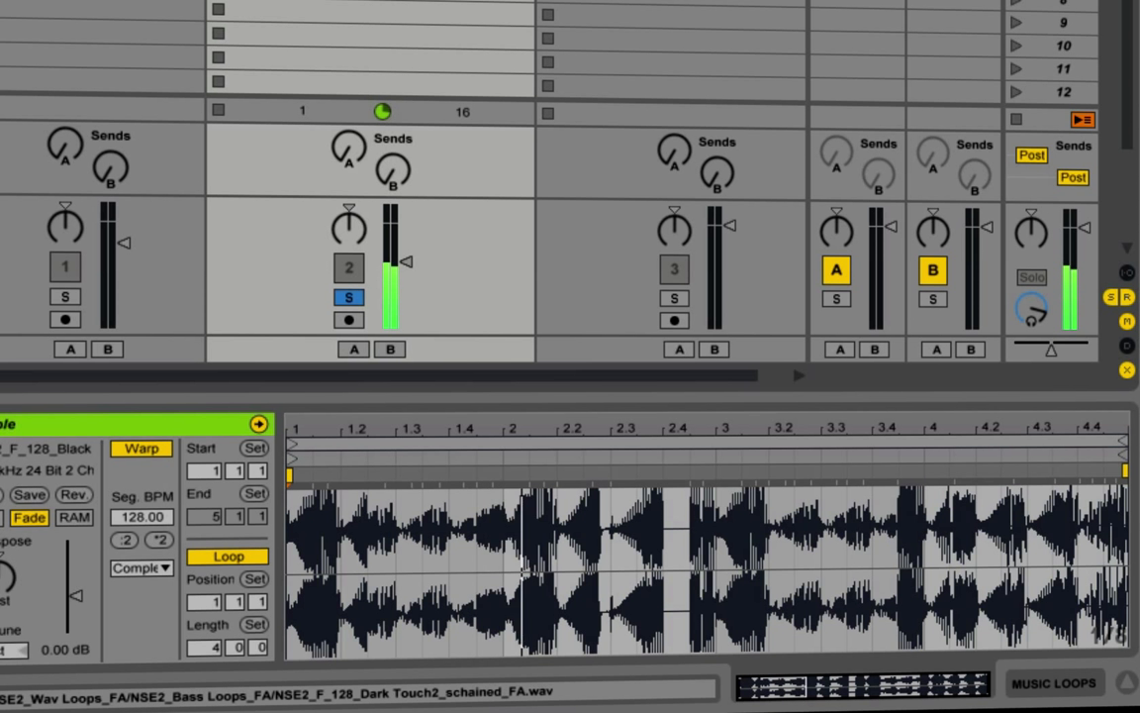
click(297, 2)
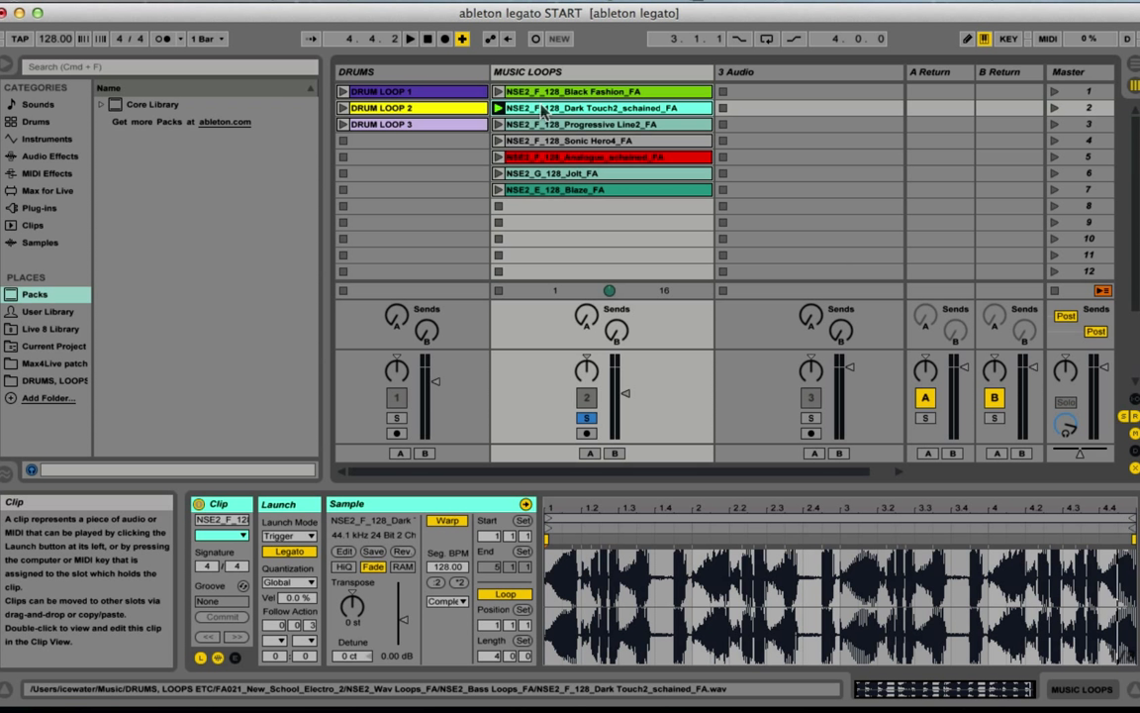
Go through the clips in the MUSIC LOOPS track and compare the musical keys given in their names
click(542, 93)
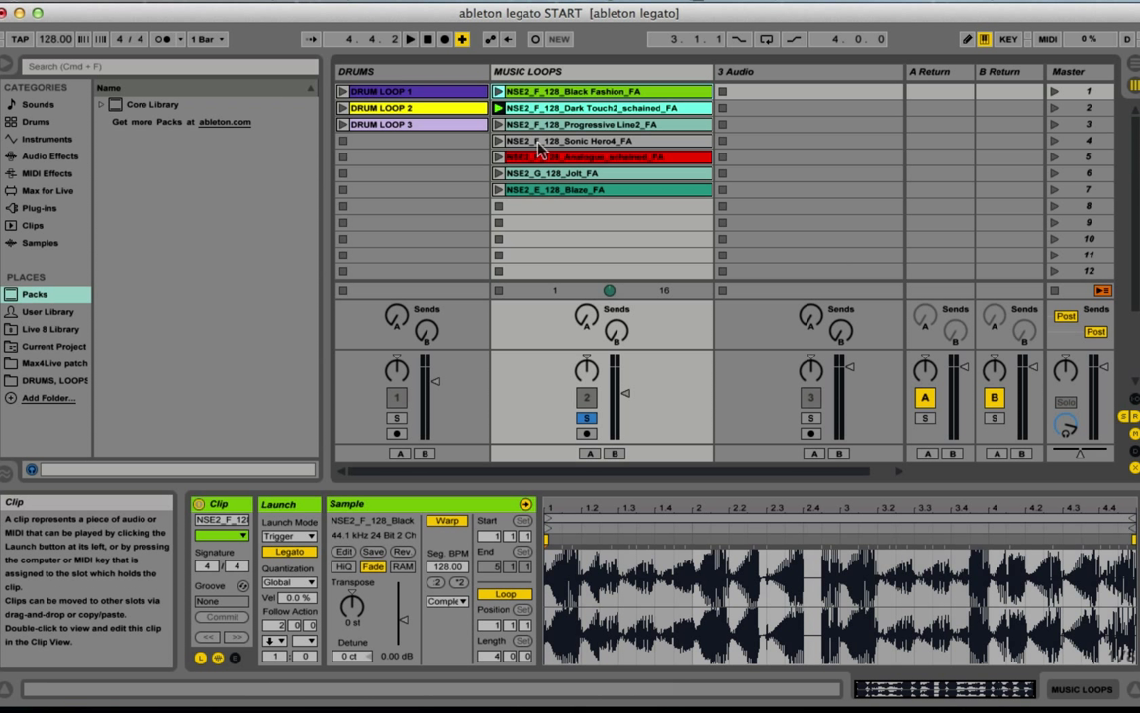
click(530, 110)
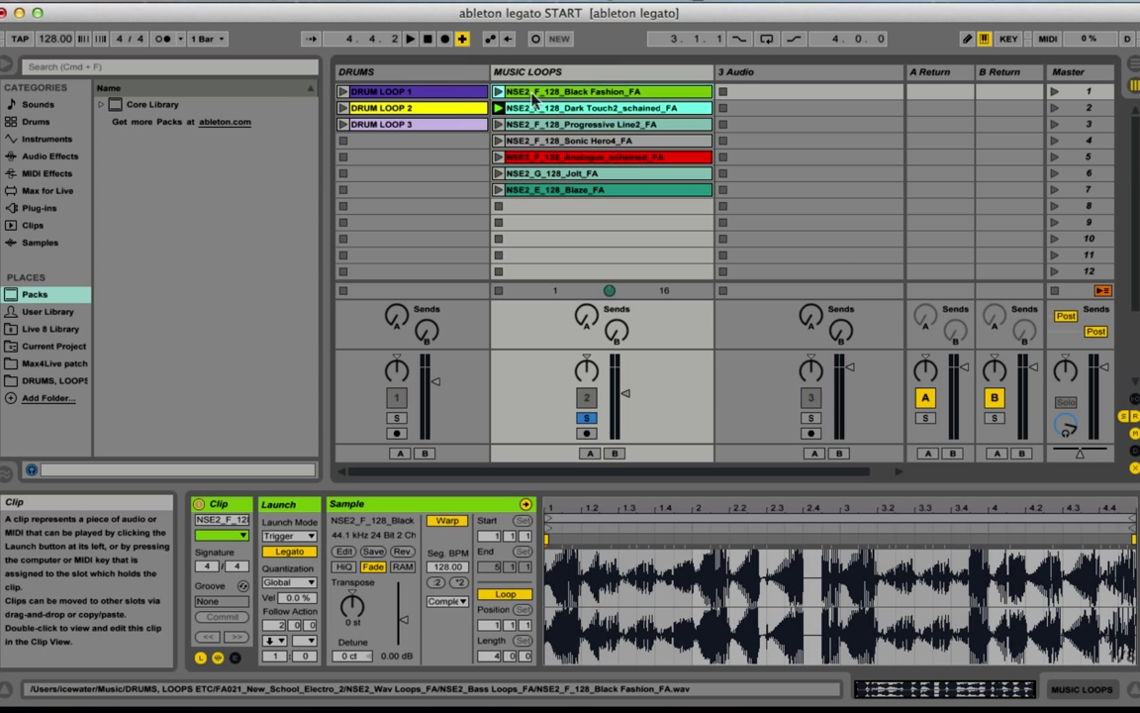
click(535, 110)
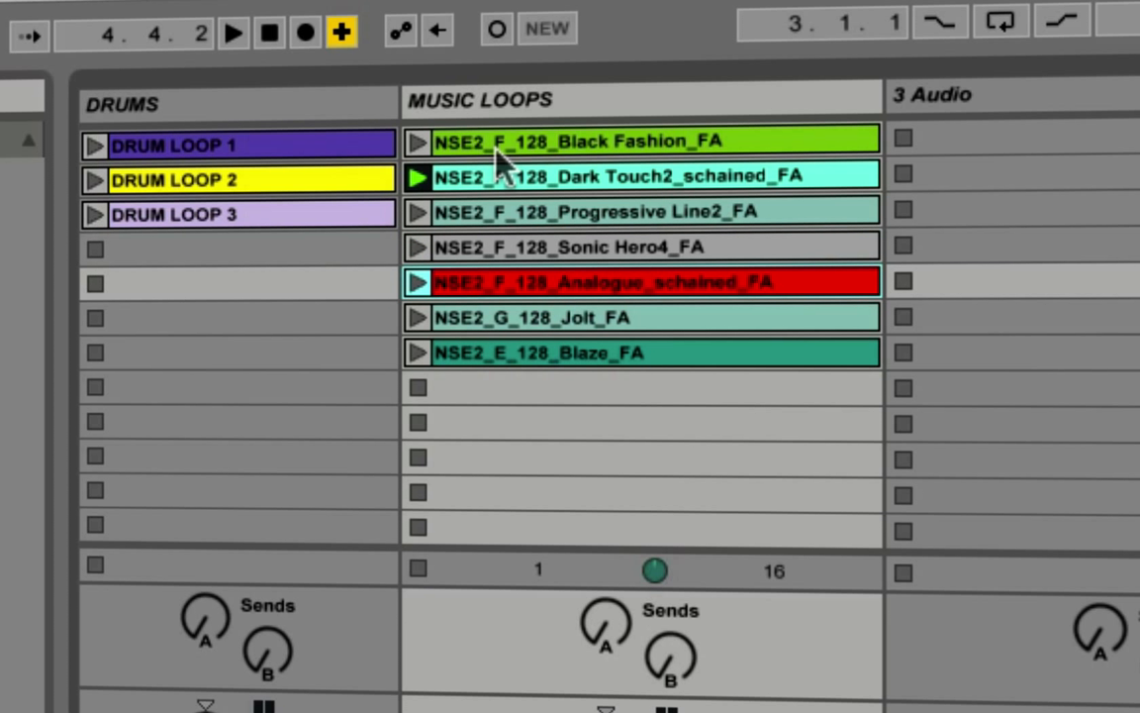
click(517, 151)
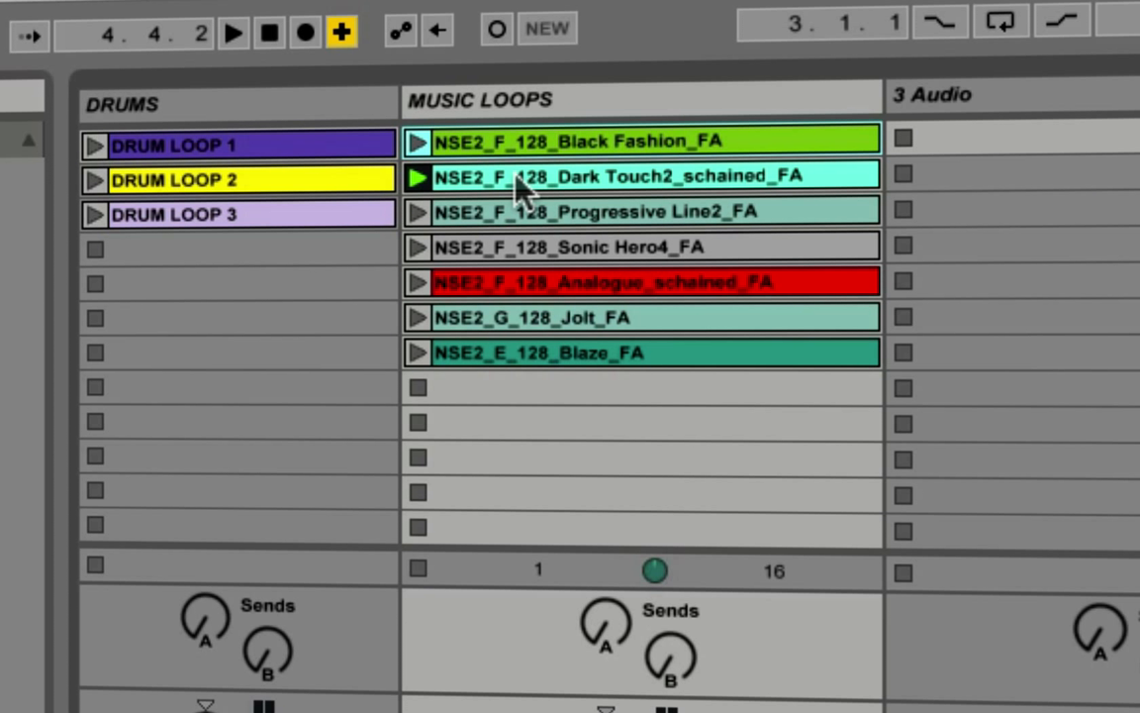
key(Down)
key(Down)
key(Down)
key(Down)
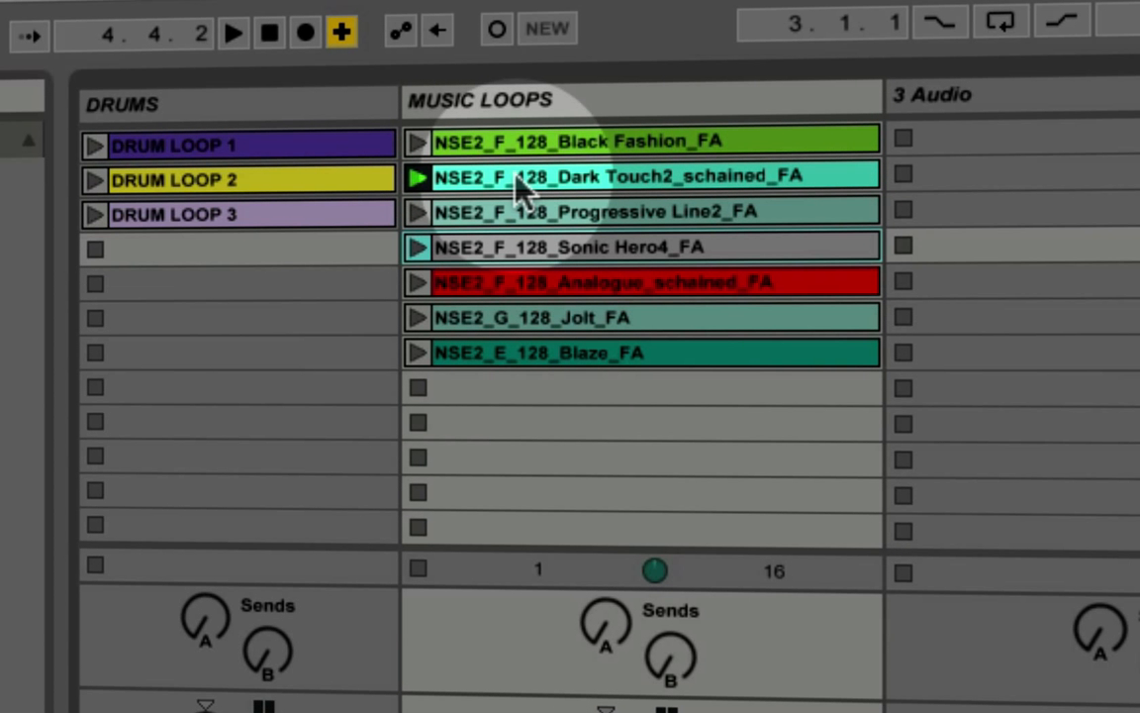
Lower the transposition of the NSE2_G_128_Jolt_FA clip to match the loops in the key of F
click(507, 319)
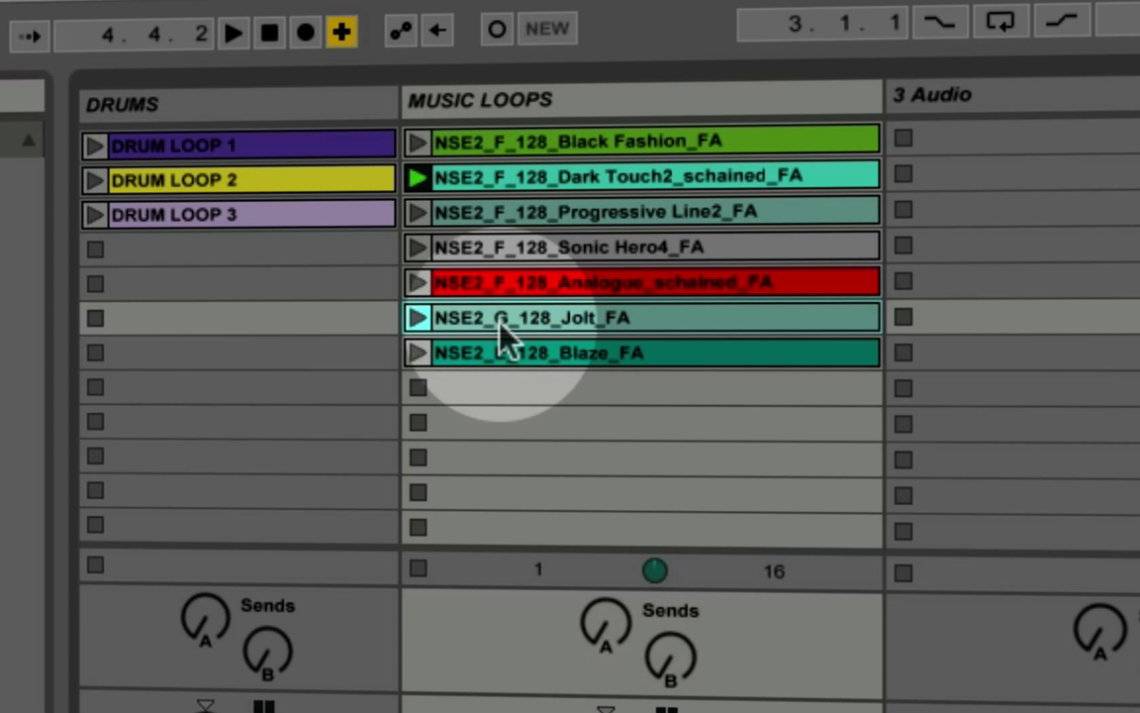
click(565, 318)
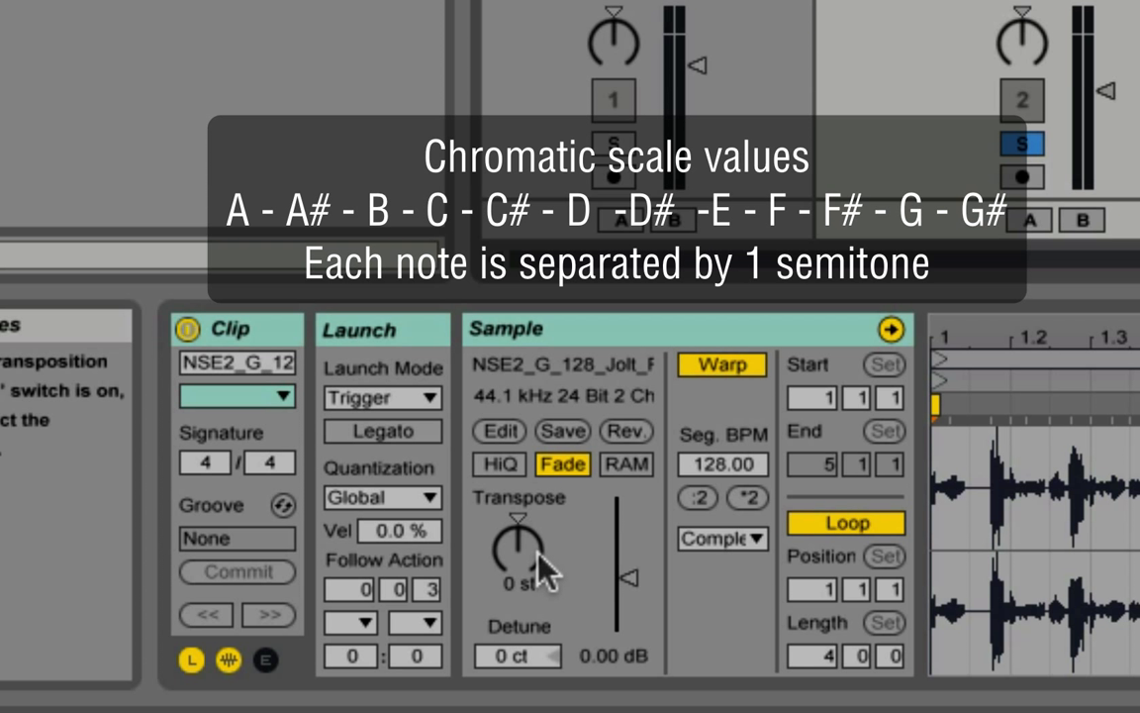
click(539, 554)
key(Down)
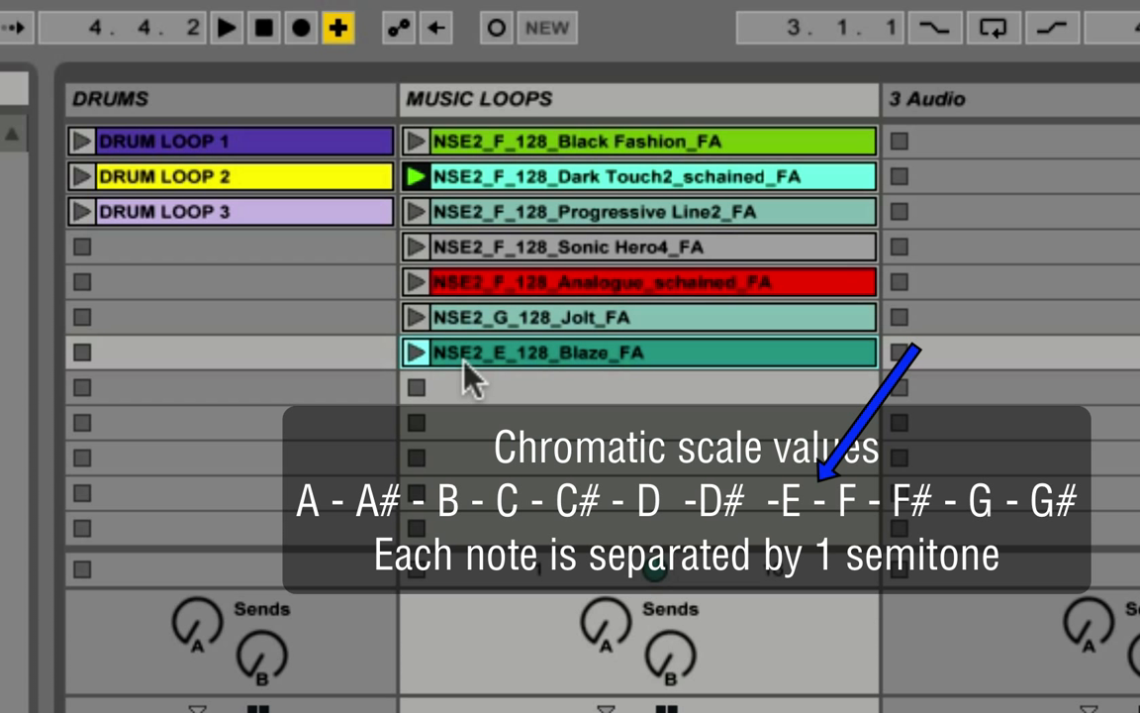
Turn on Legato for all seven clips in the MUSIC LOOPS track, from Black Fashion to Blaze
click(567, 337)
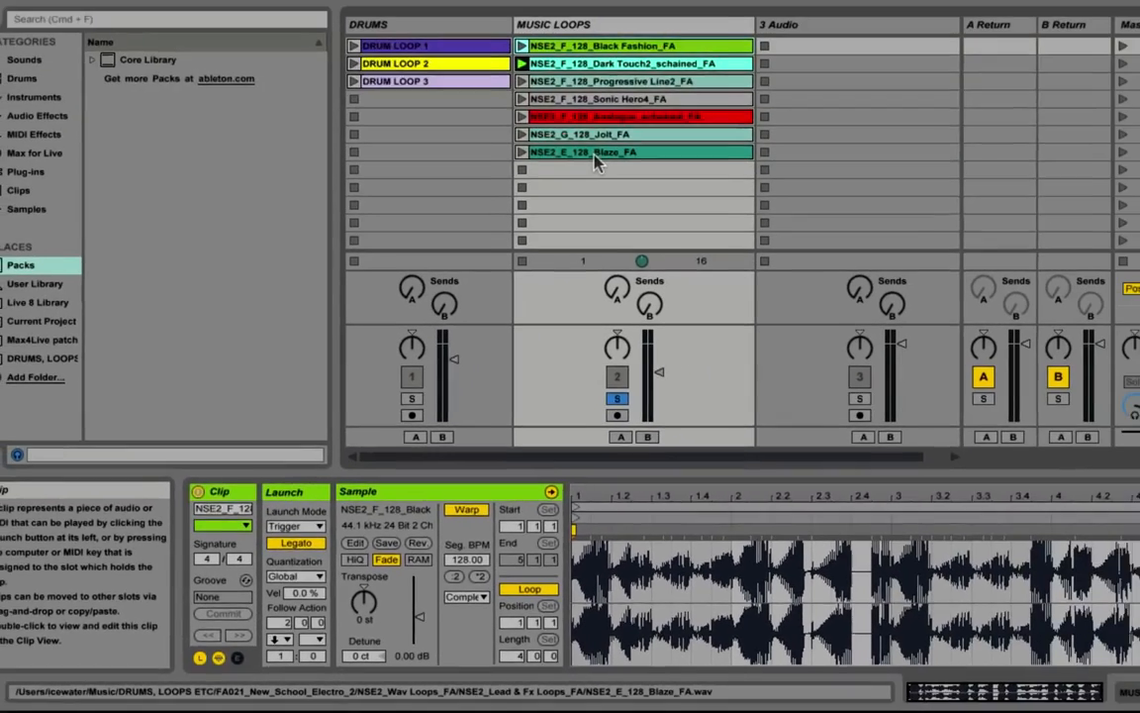
shift+click(594, 154)
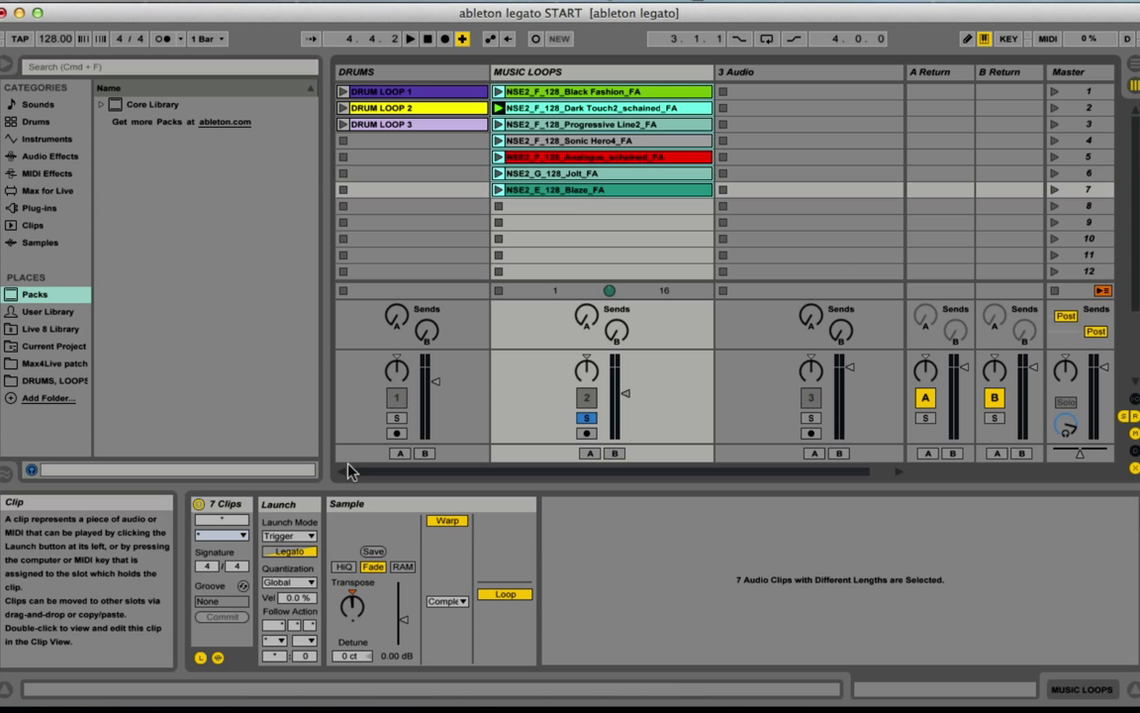
click(289, 553)
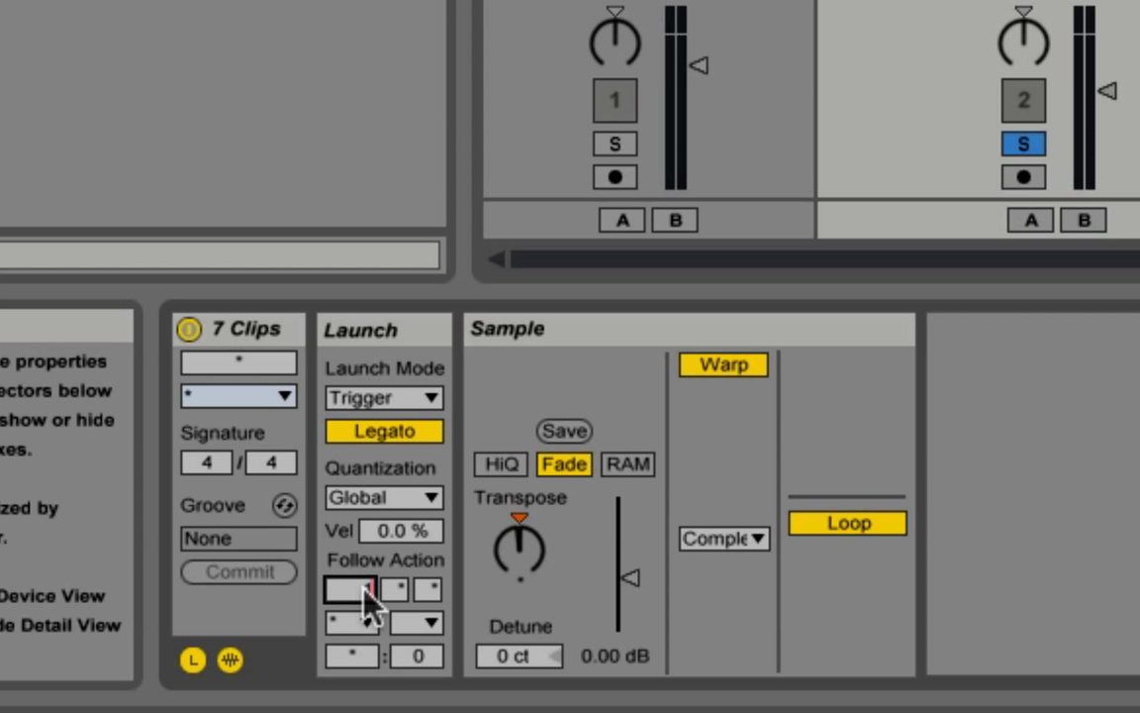
Set the seven clips' Follow Action time to 1 bar and Follow Action A to Next with a chance of 1
text(1)
key(Return)
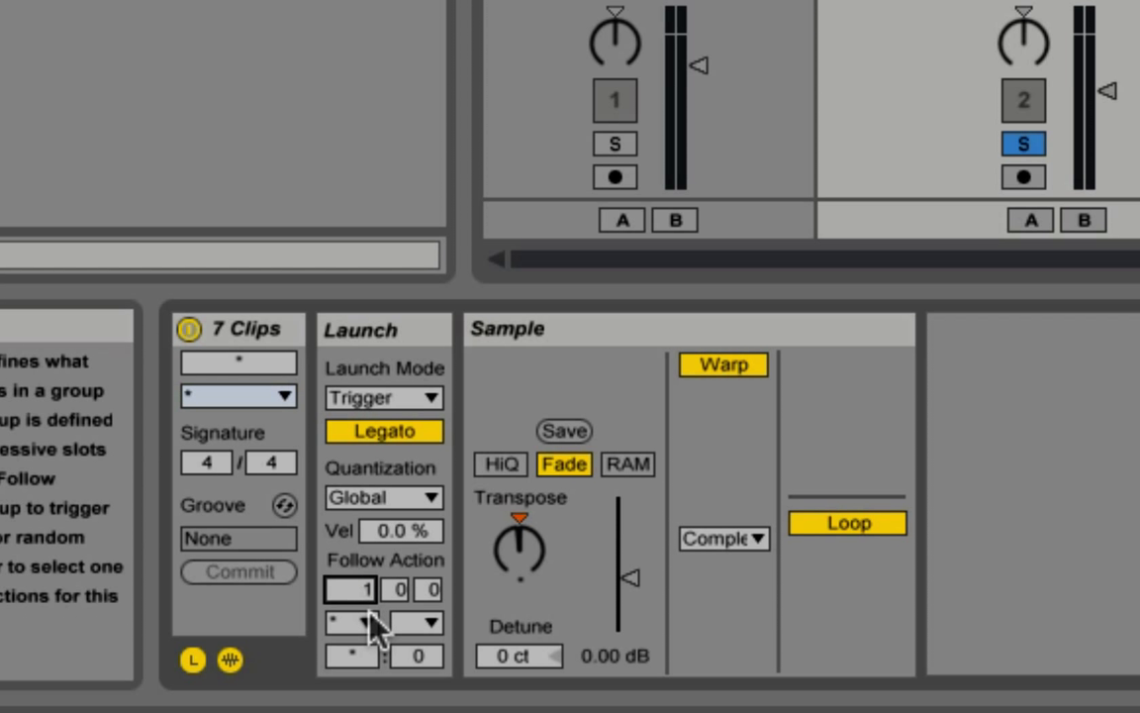
click(371, 622)
click(386, 477)
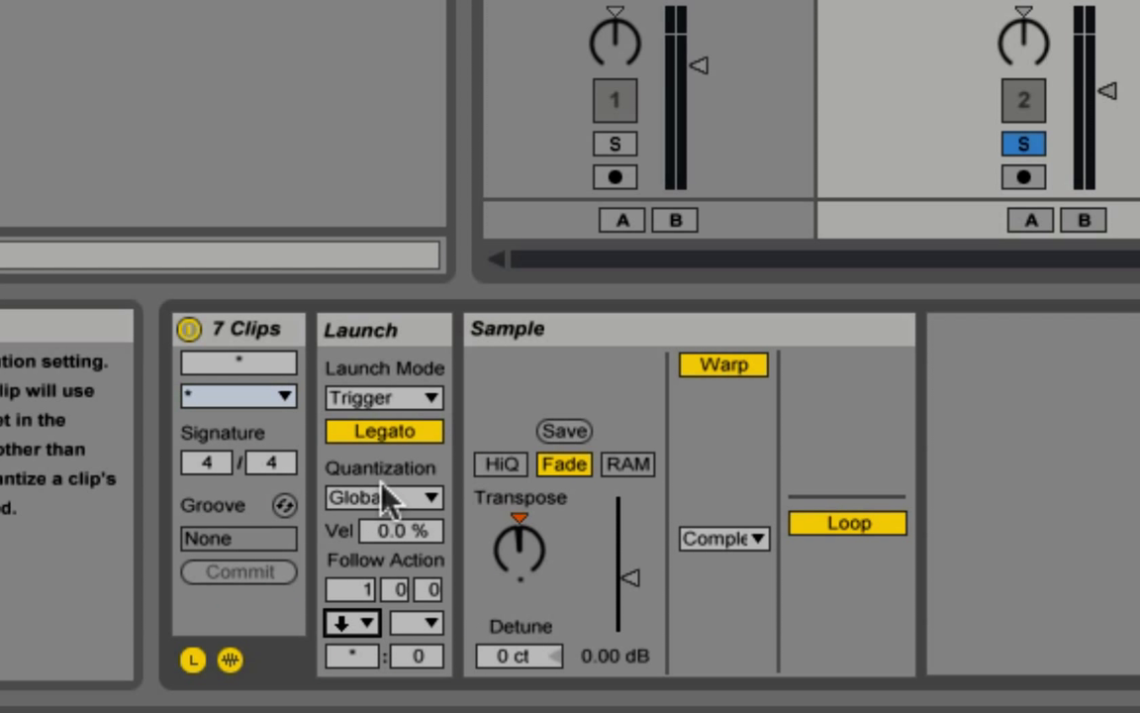
click(355, 655)
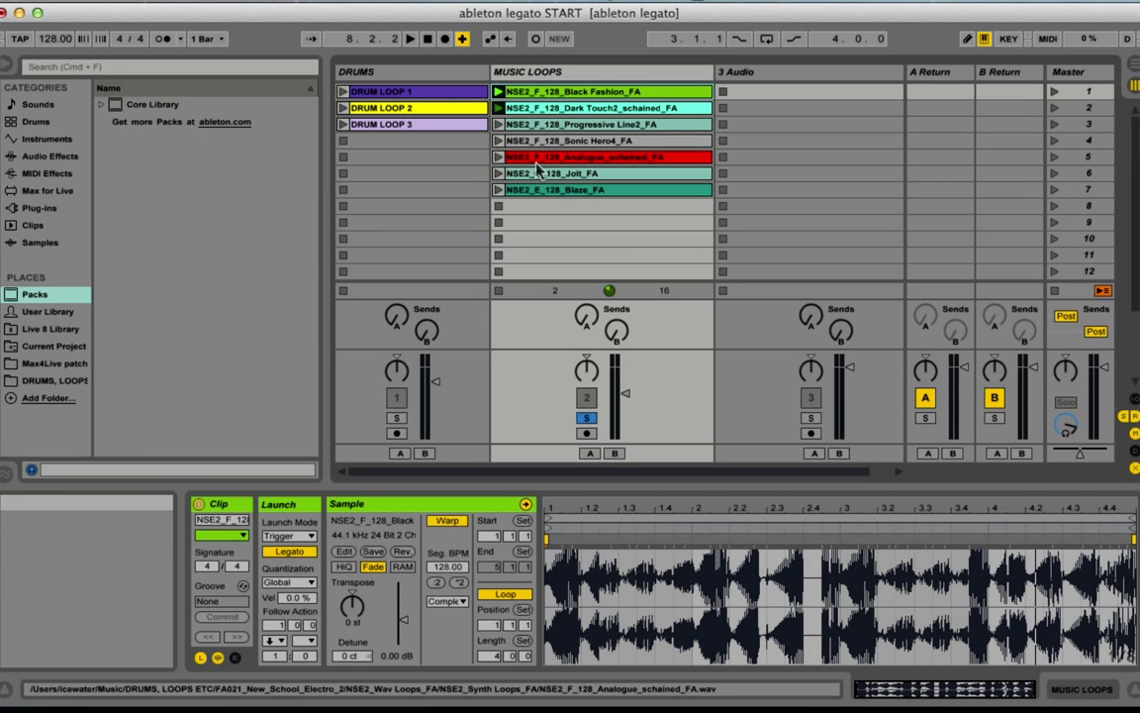
Set the Follow Action time to 0 bars and 2 beats on Black Fashion and extend it to all seven music loop clips
click(556, 95)
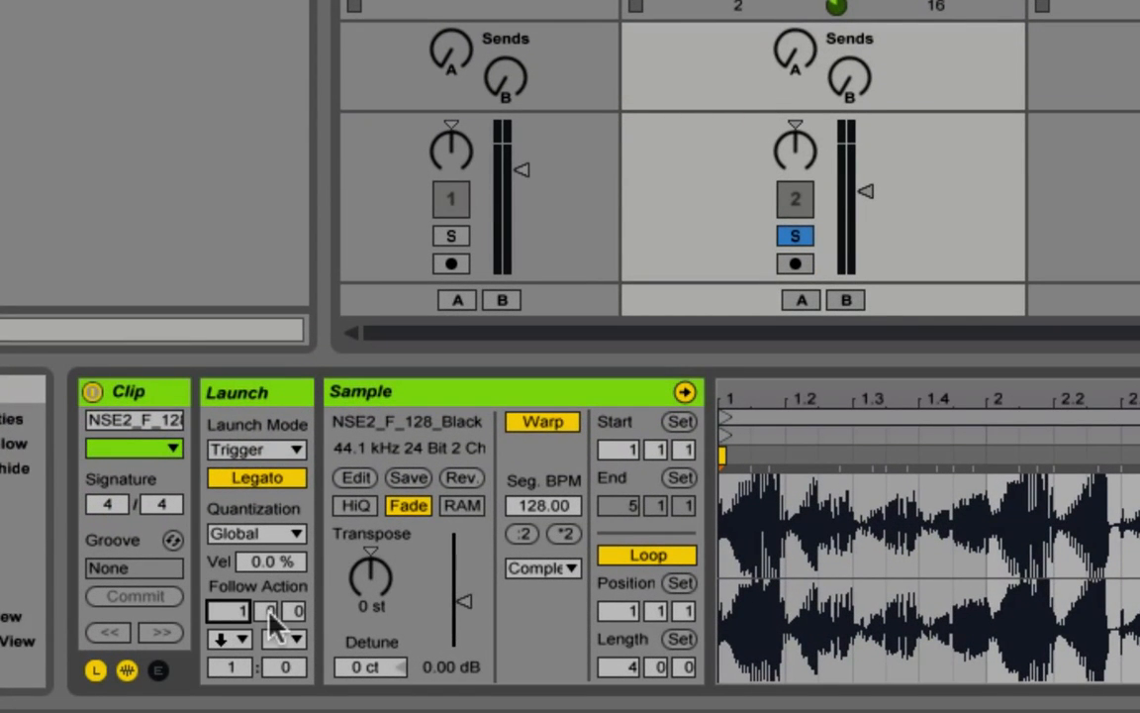
click(277, 612)
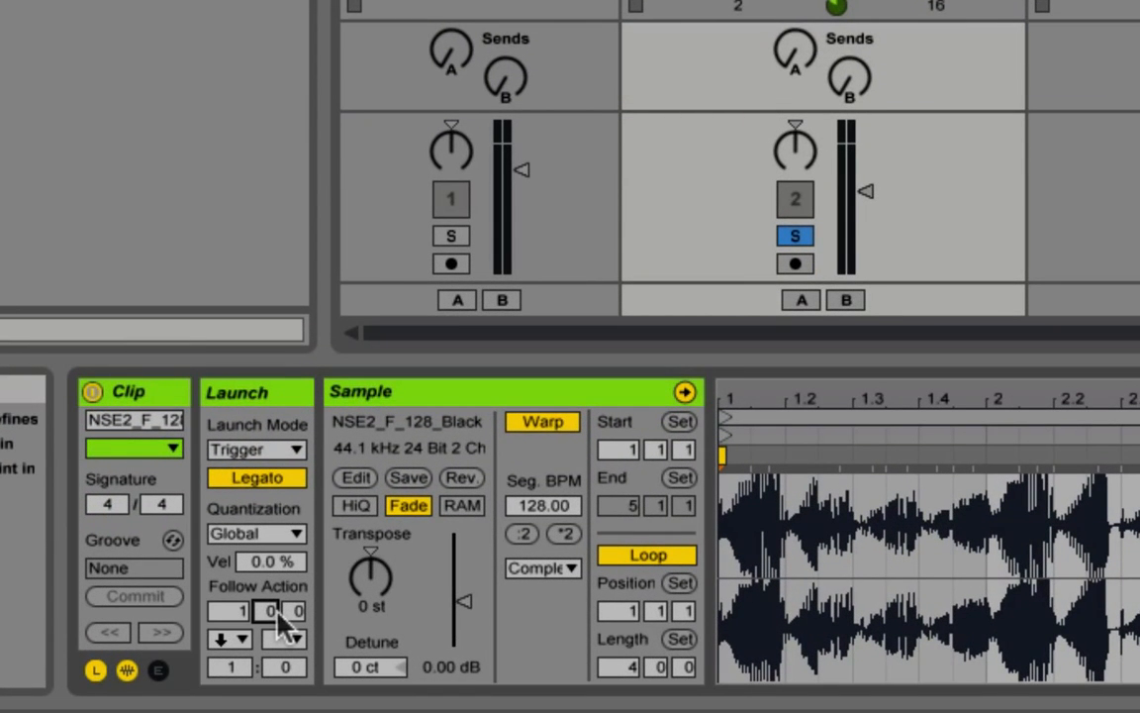
click(233, 608)
text(0)
click(269, 614)
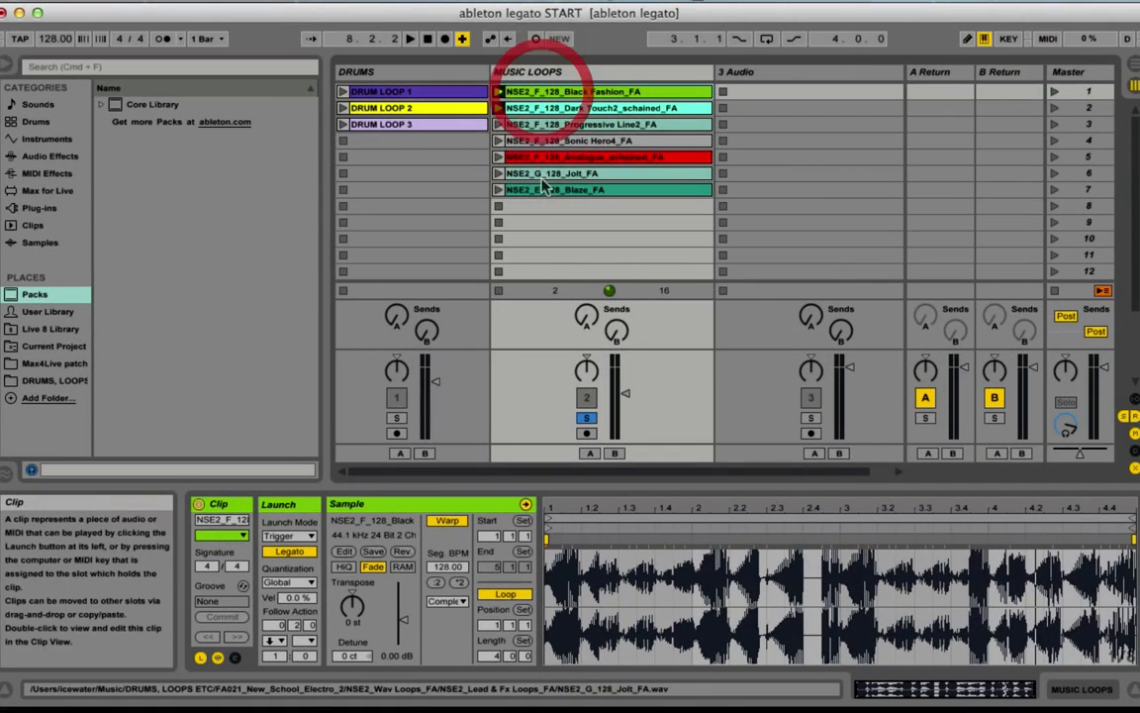
shift+click(544, 191)
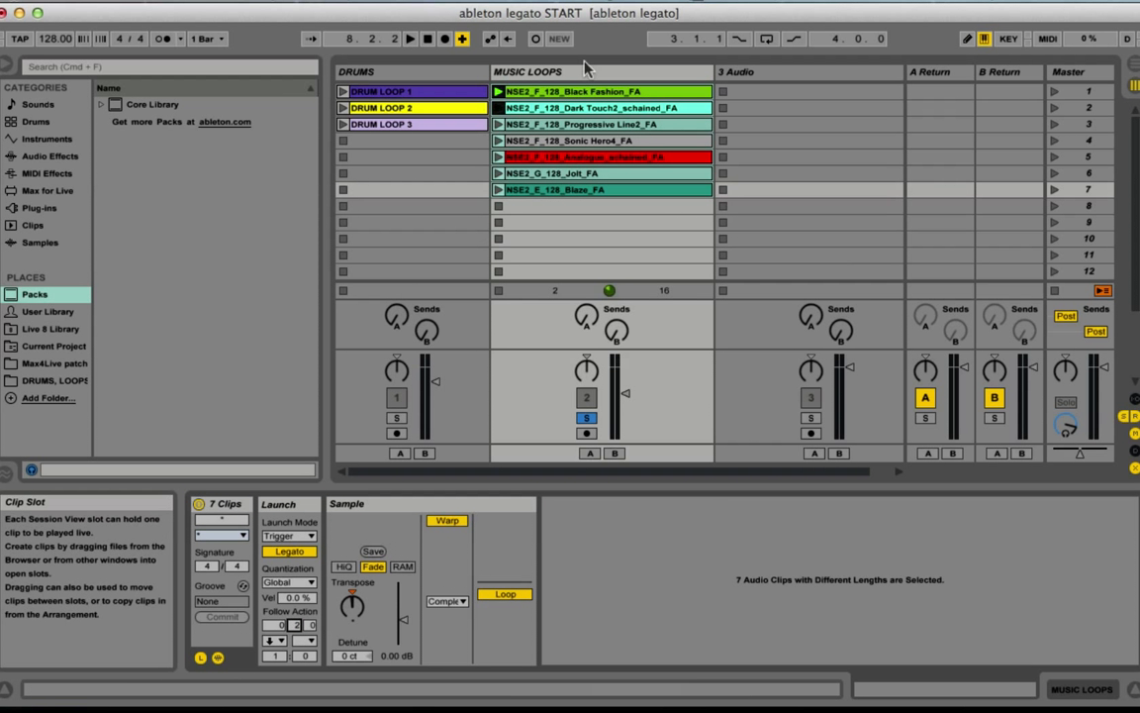
Set Follow Action A to Other and the Follow Action time to 0 bars, 0 beats and 3 sixteenths on all seven music loop clips
click(498, 92)
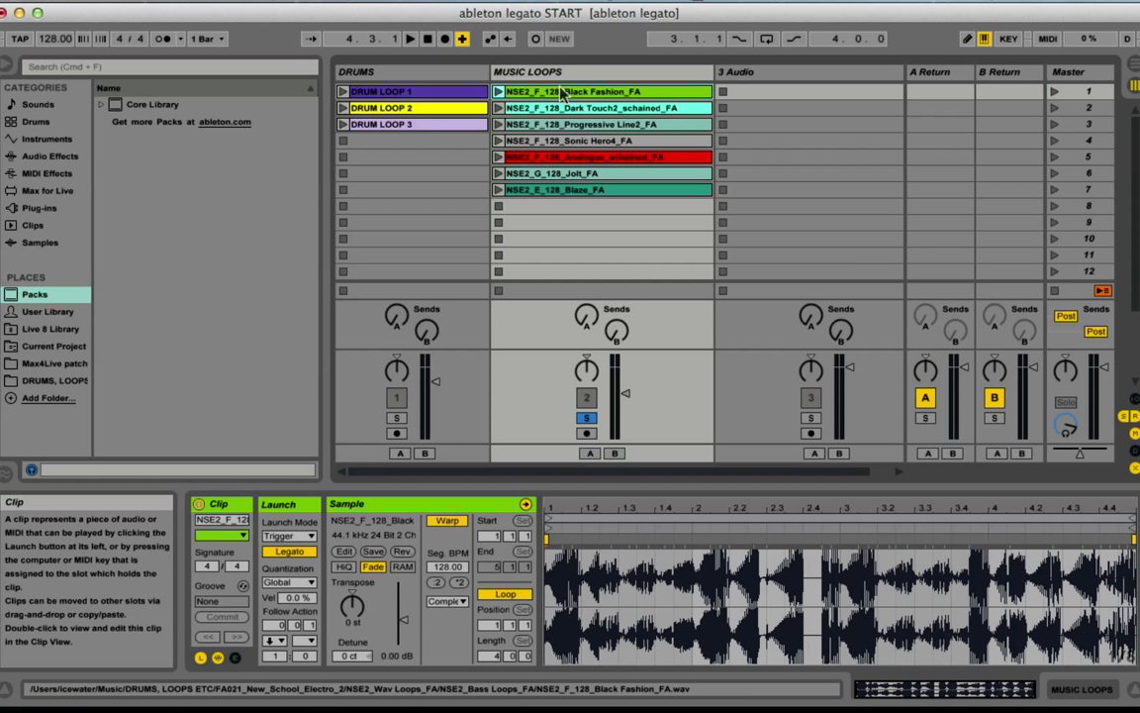
shift+click(554, 190)
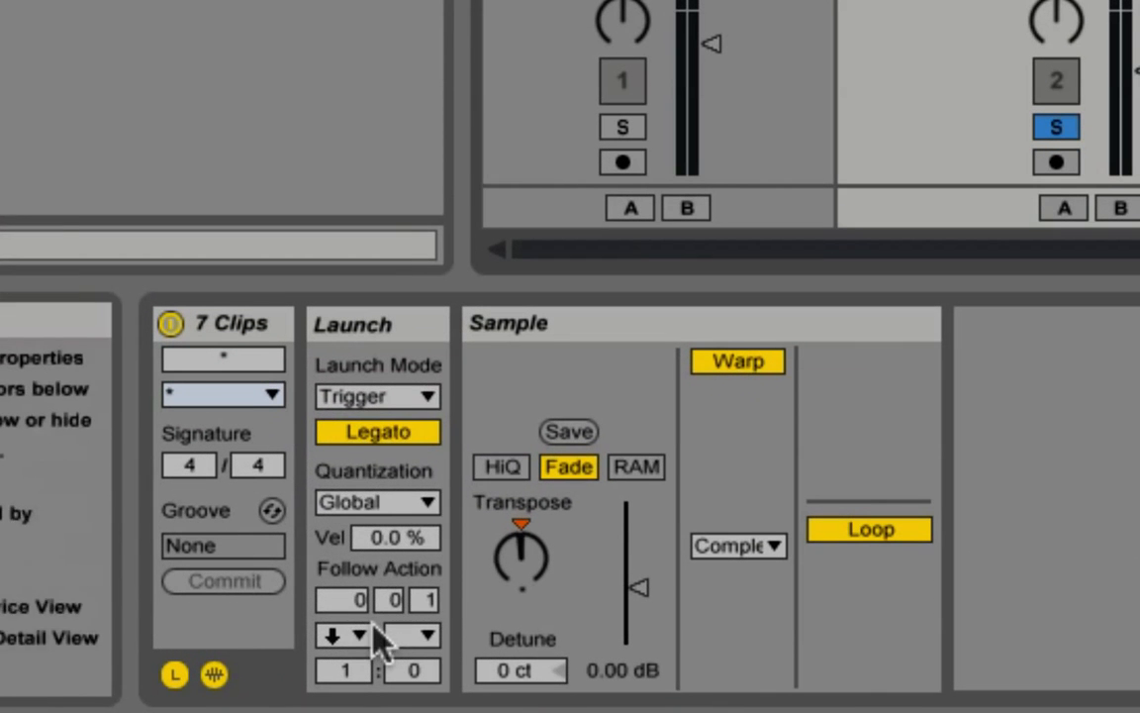
click(288, 640)
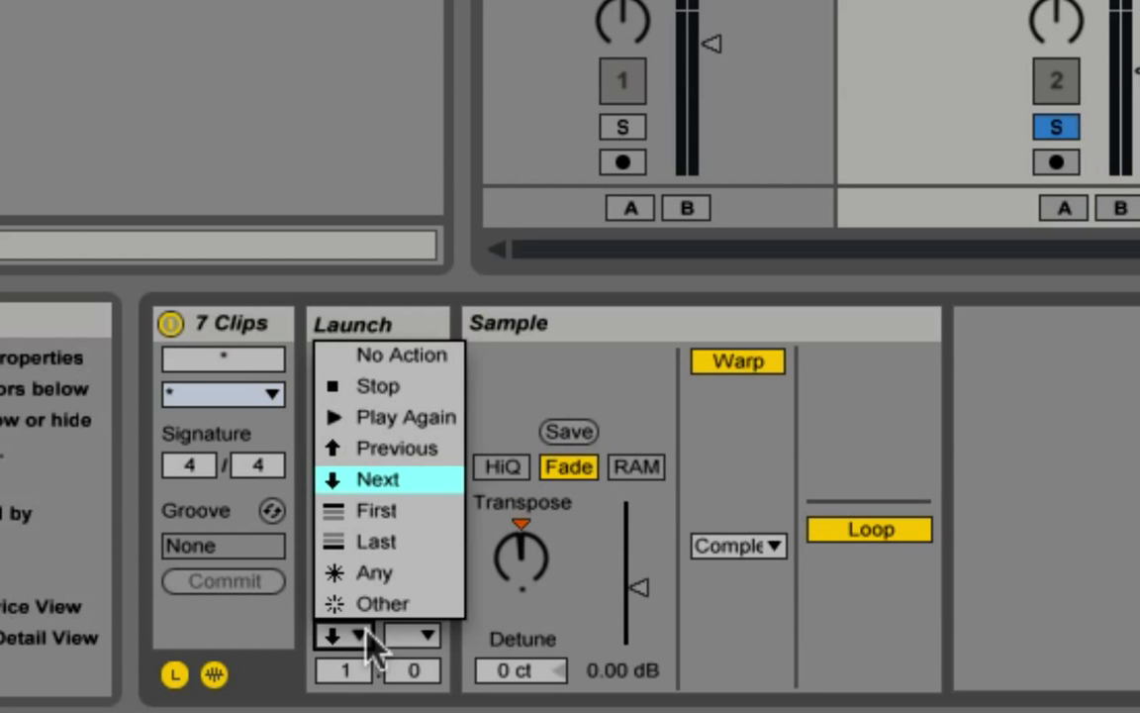
click(377, 604)
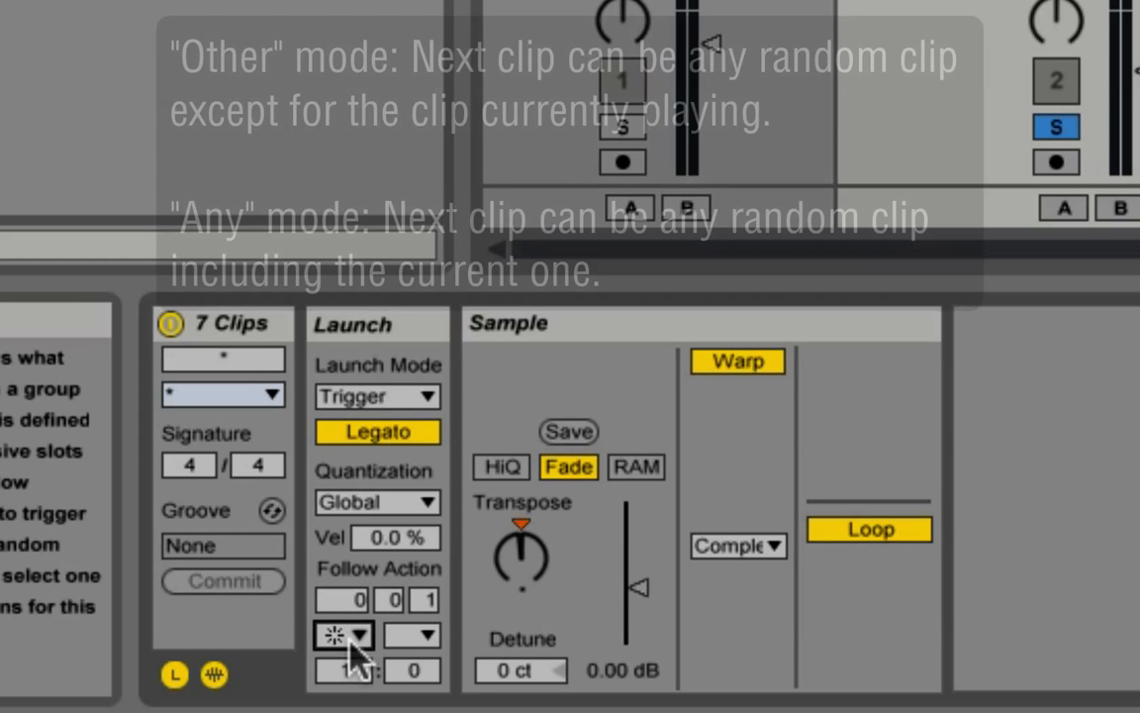
click(346, 636)
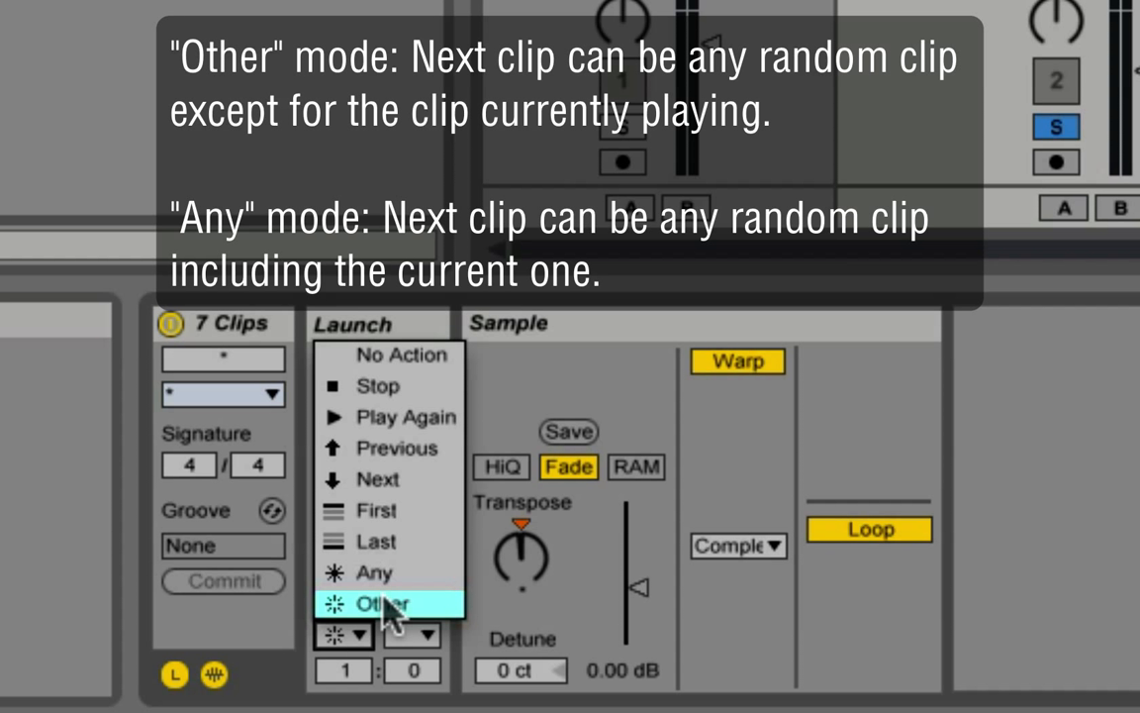
click(387, 601)
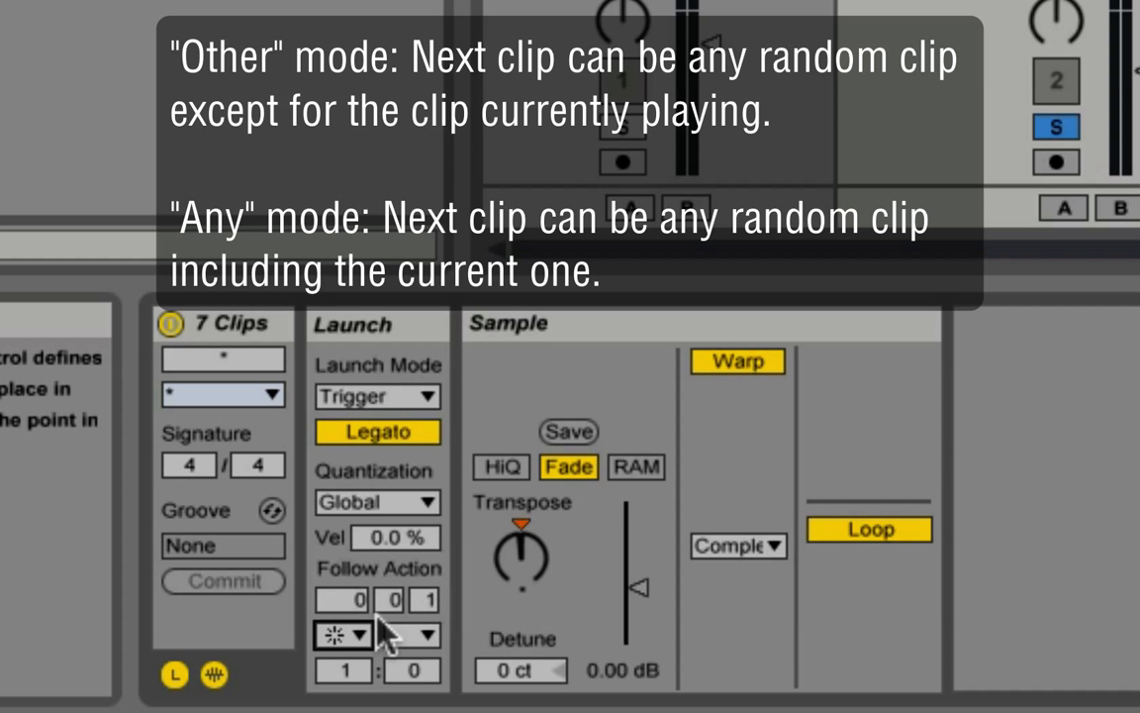
click(358, 638)
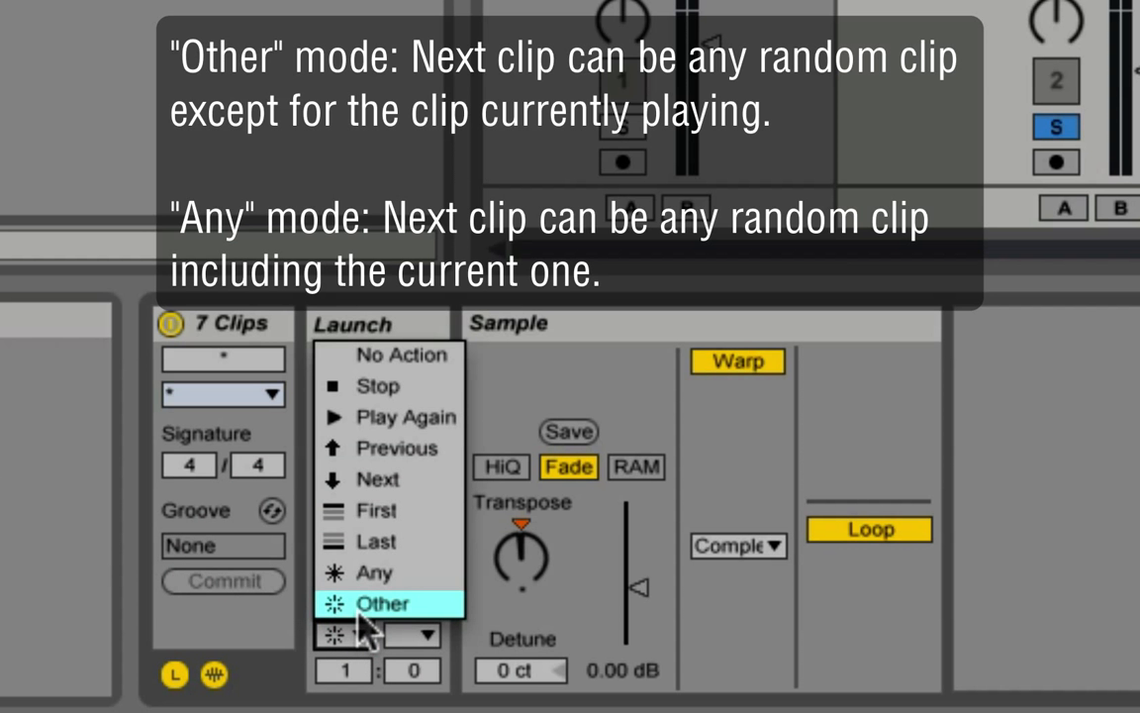
click(364, 632)
click(424, 597)
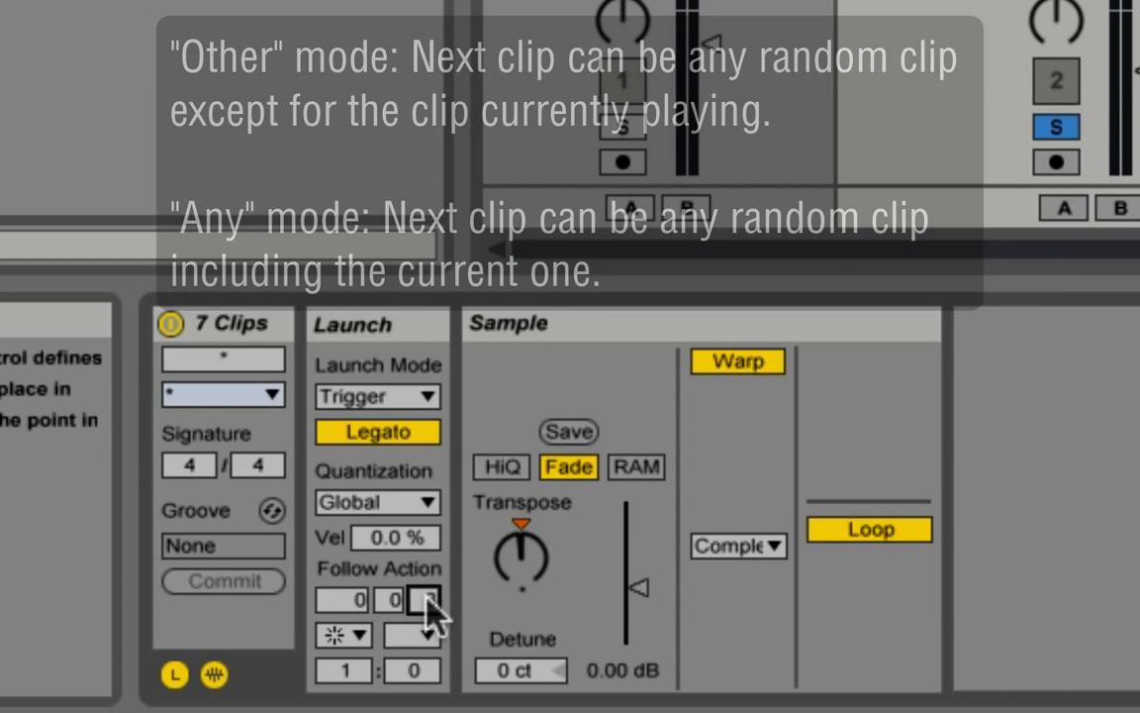
text(3)
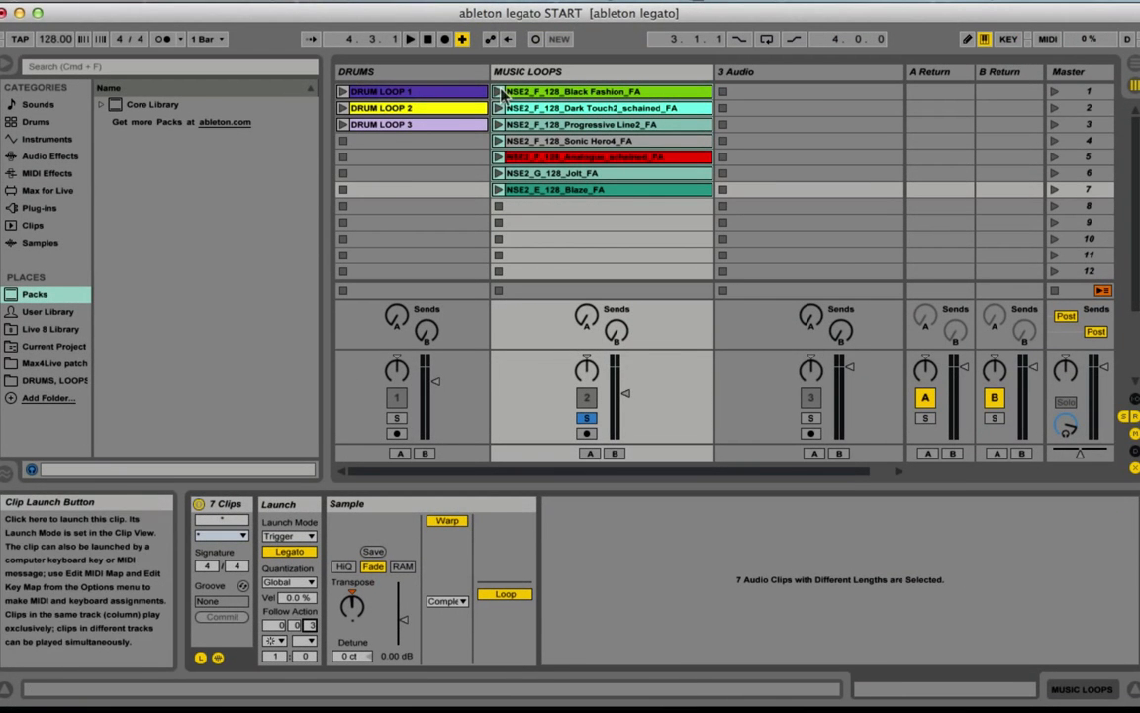
Play the Black Fashion clip together with DRUM LOOP 1, taking the MUSIC LOOPS track out of solo
click(499, 92)
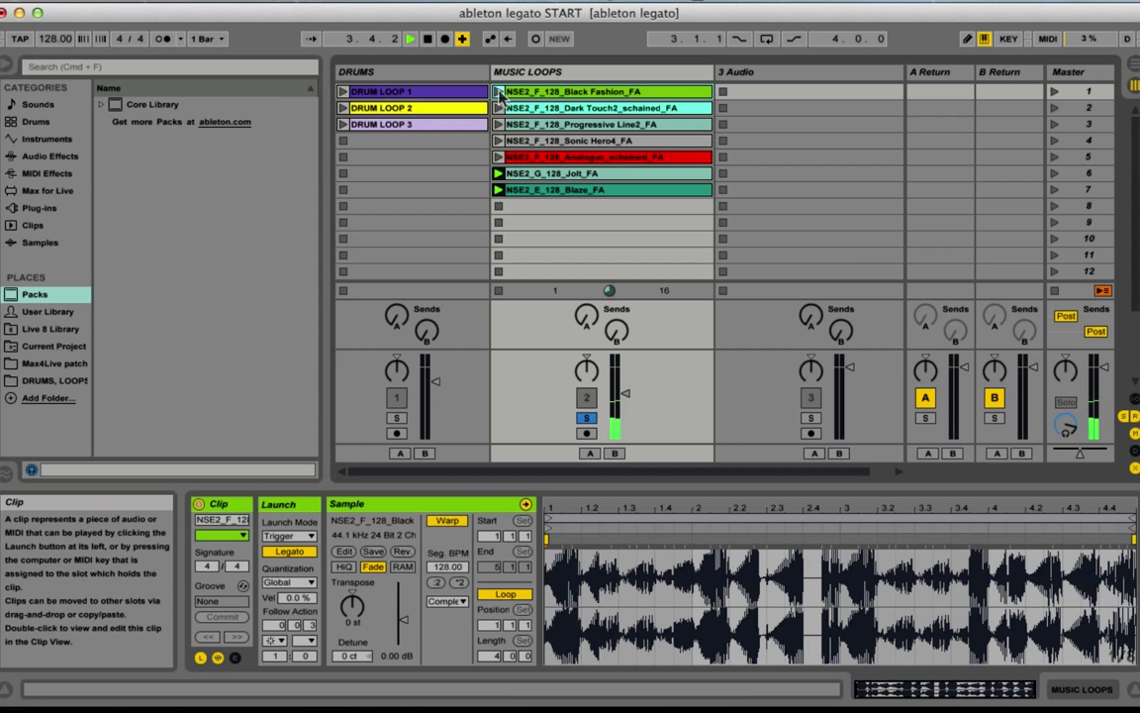
click(587, 418)
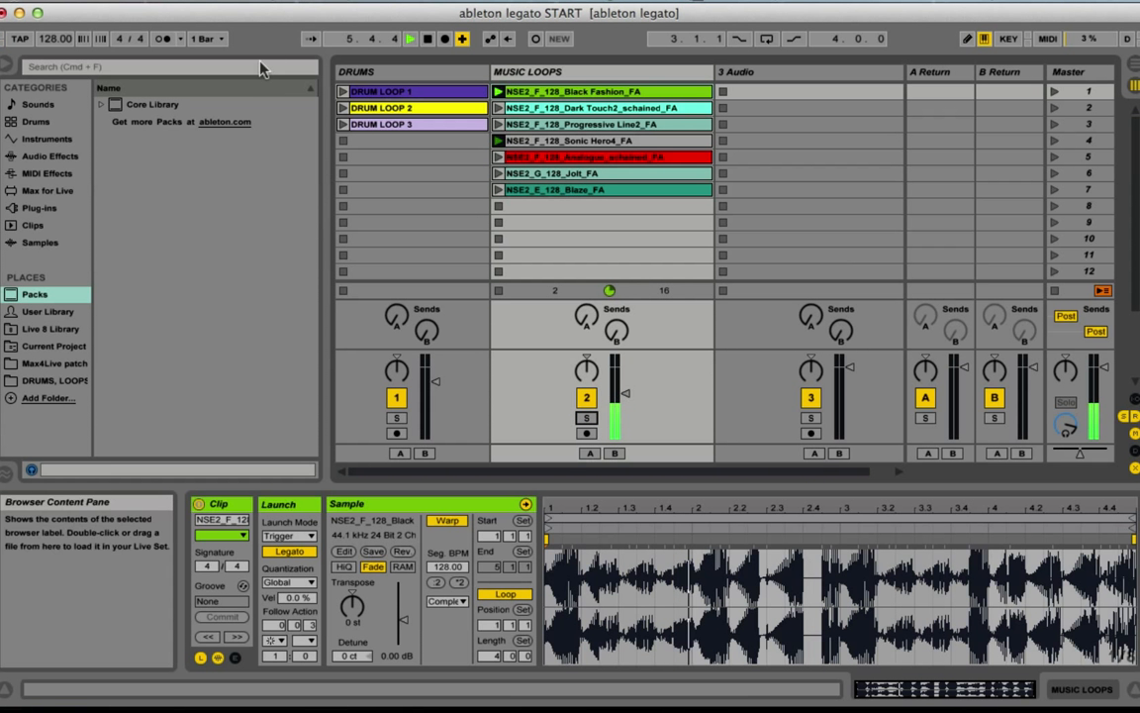
click(343, 91)
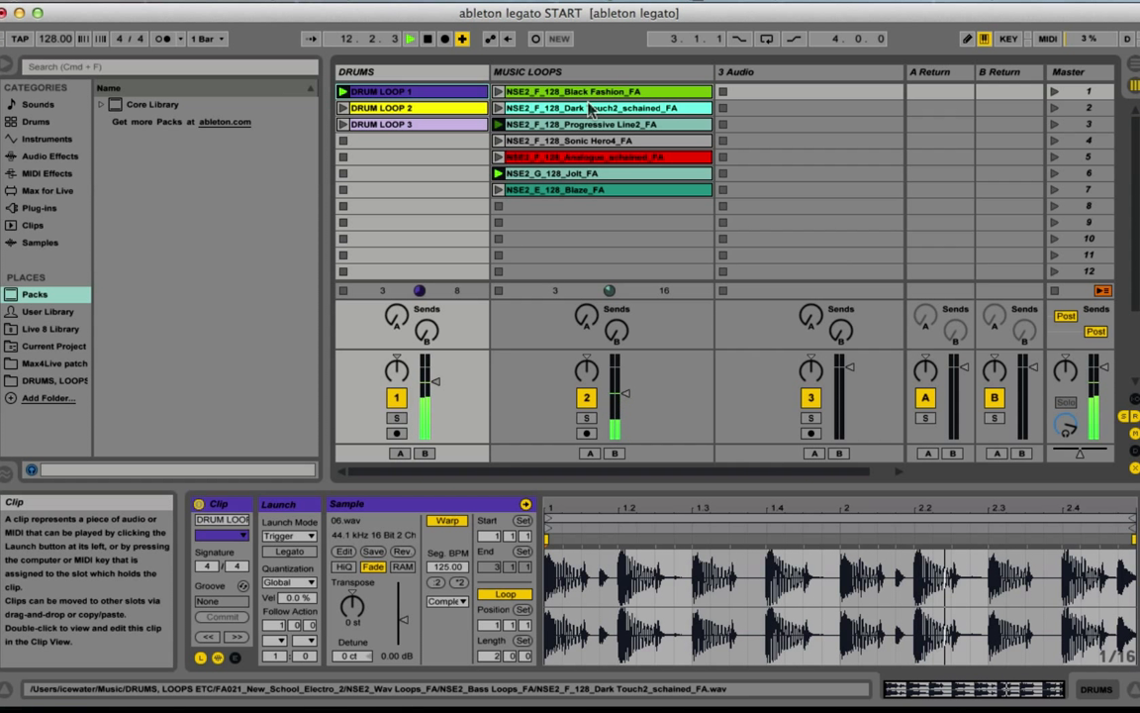
Set the Follow Action time to 2 bars and Follow Action A to Next on all three drum loop clips
click(382, 89)
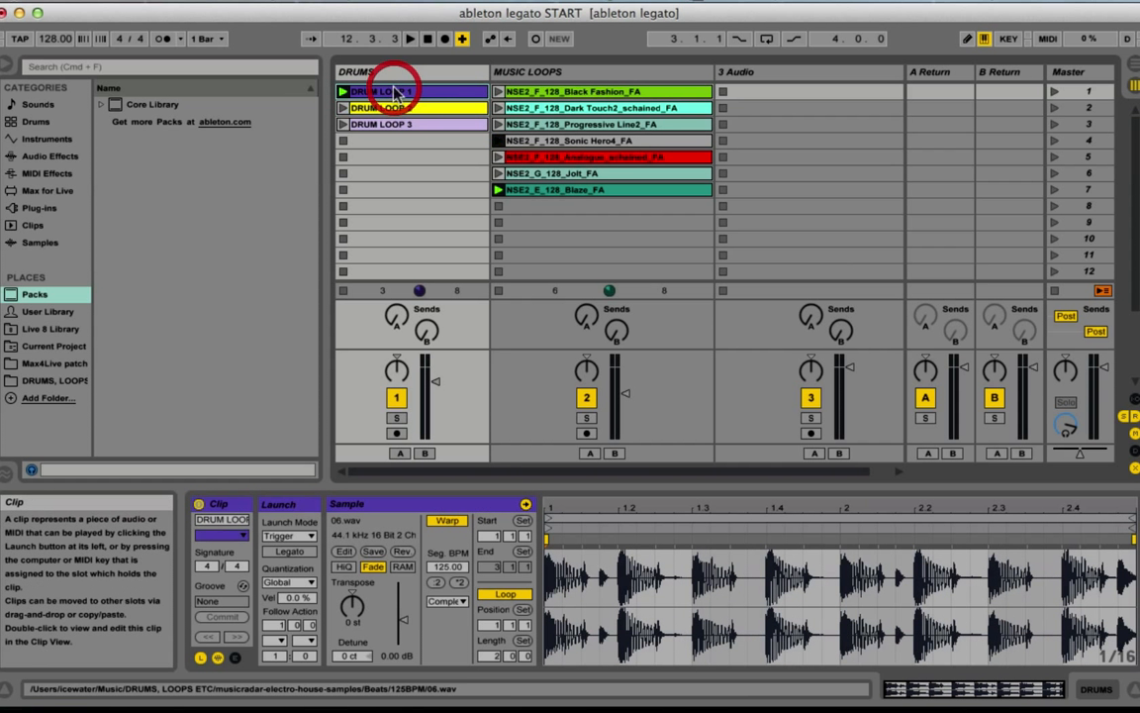
shift+click(389, 120)
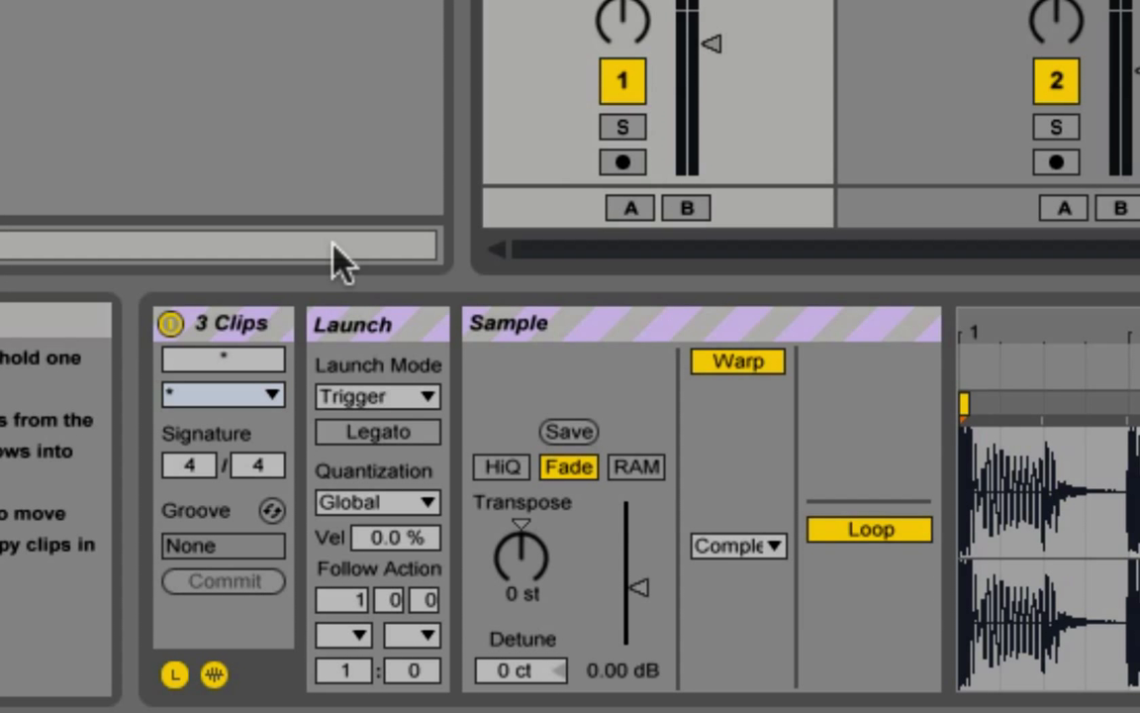
click(335, 602)
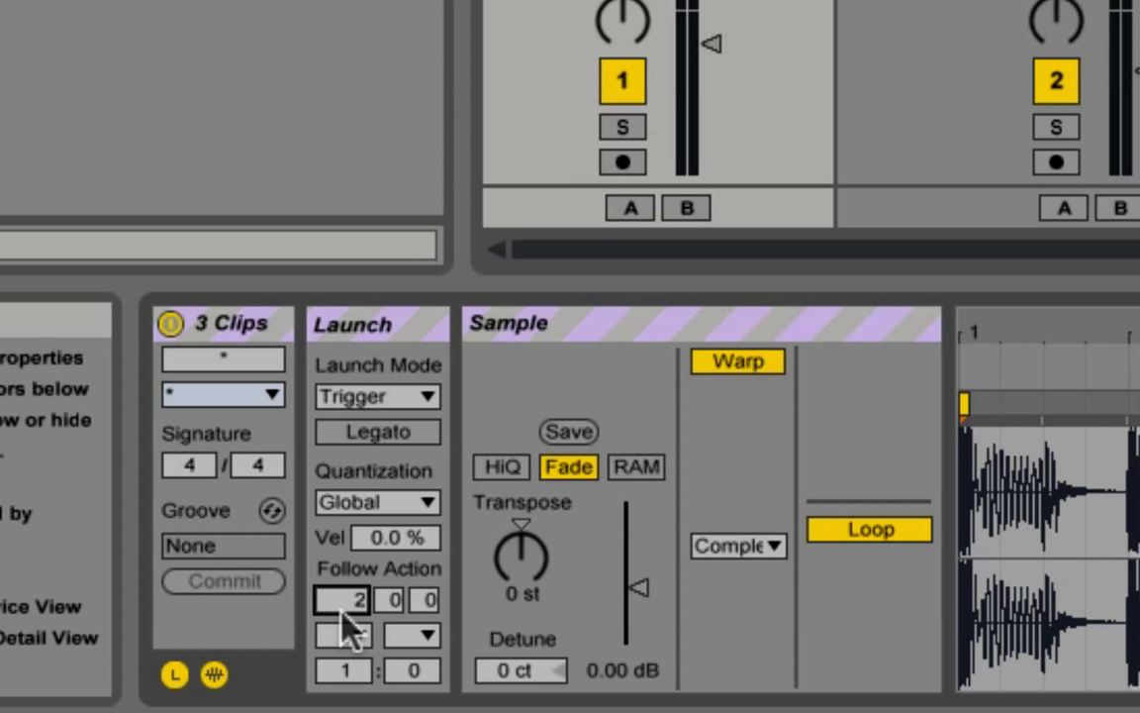
click(344, 634)
click(381, 481)
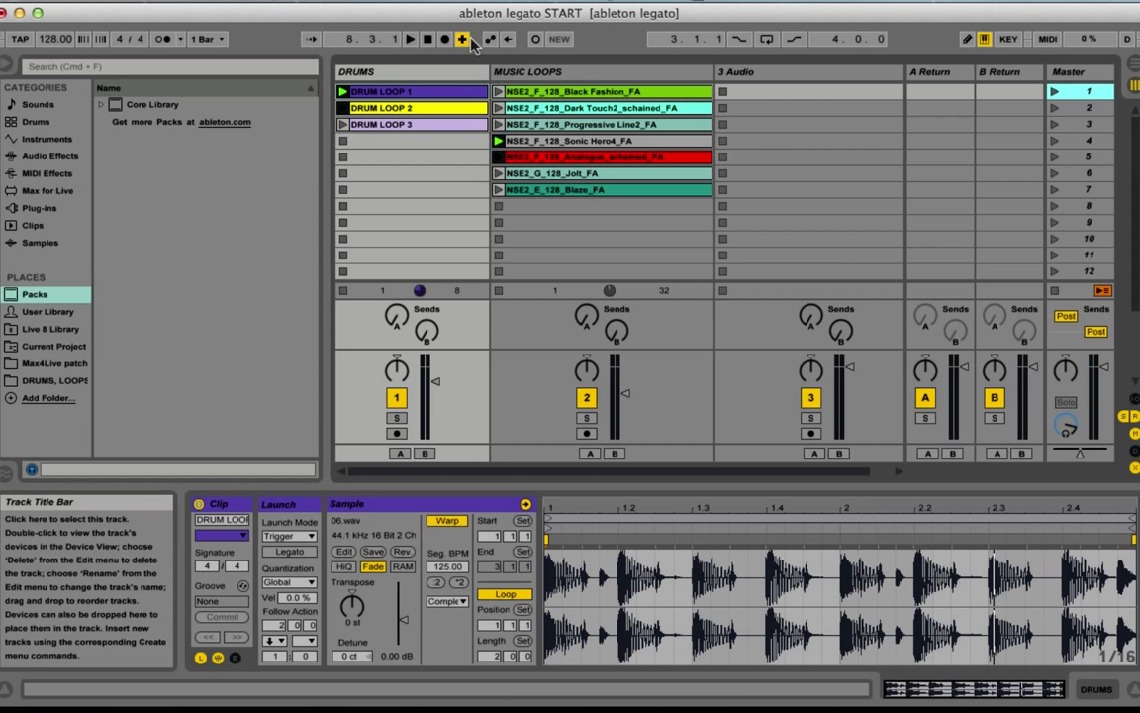
Record the self-triggering clips into the Arrangement from the start for about nine bars and return playback to the arrangement
click(428, 38)
click(427, 38)
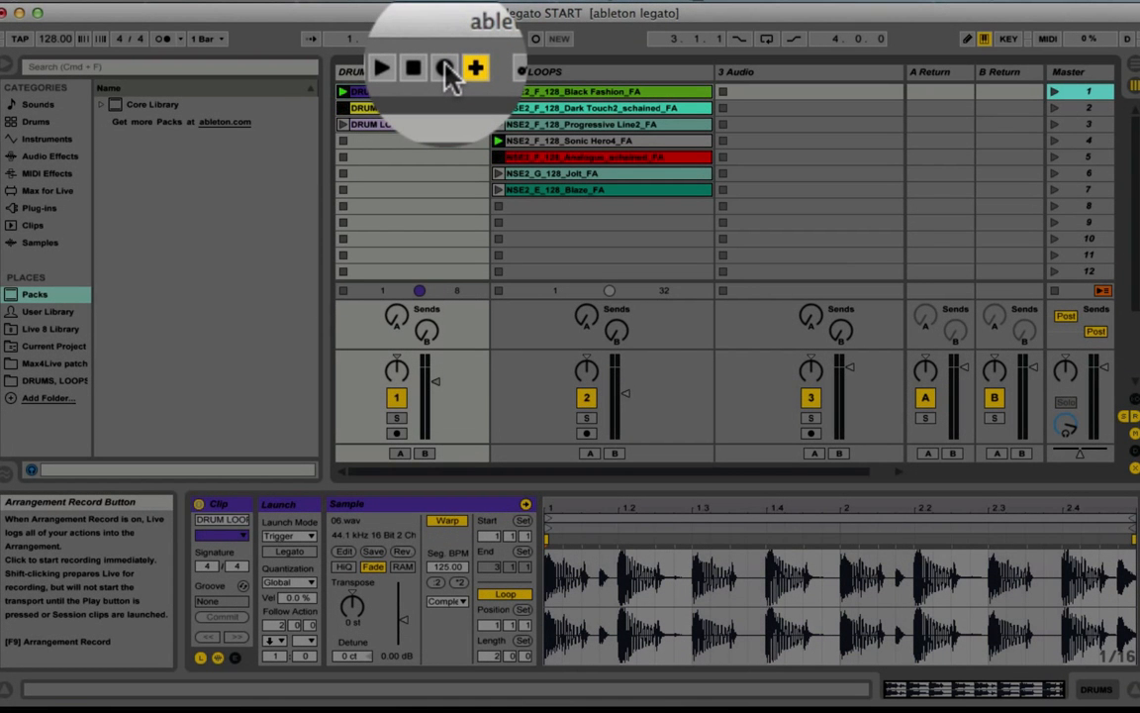
click(446, 39)
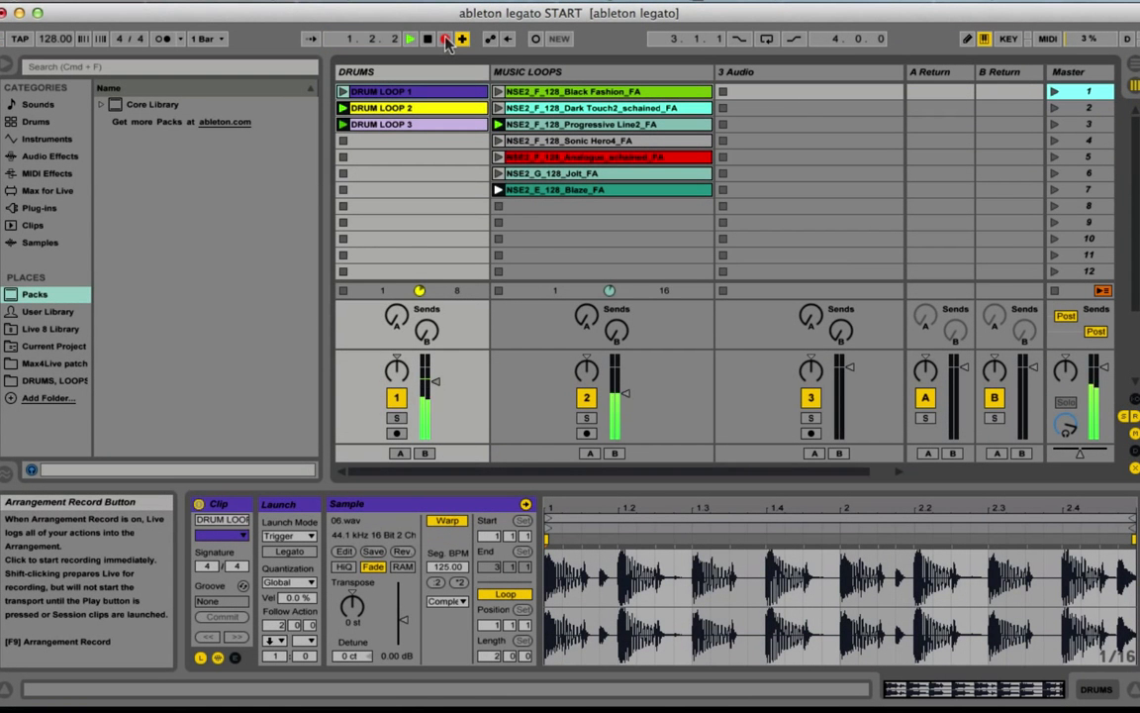
key(Tab)
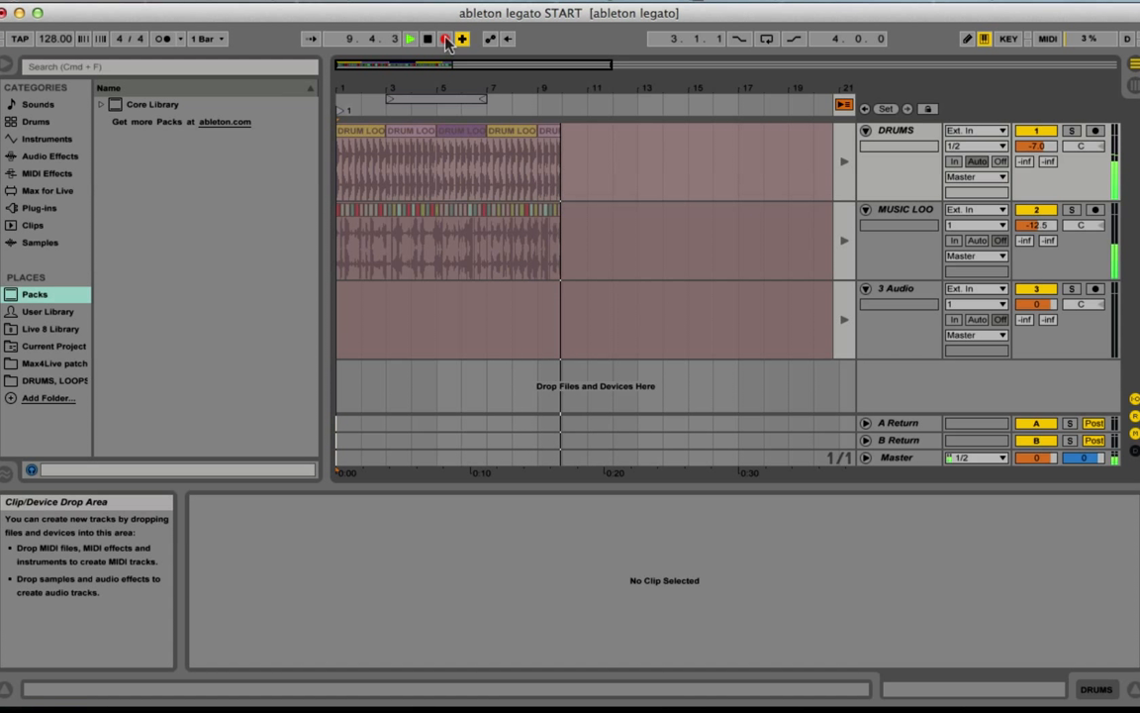
key(space)
click(847, 107)
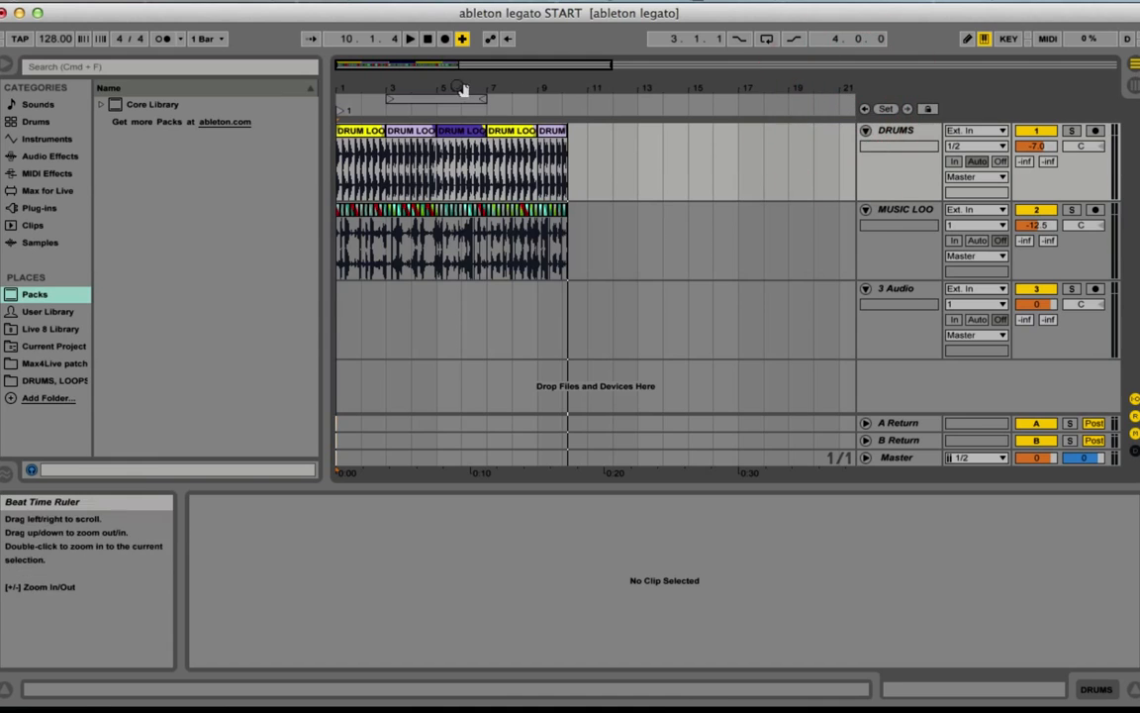
Examine the recorded MUSIC LOOPS track by highlighting bars 1 to 3, 3 to 4, and about 4 to 5 in the arrangement
drag(387, 97, 416, 188)
scroll(412, 177, left, 3)
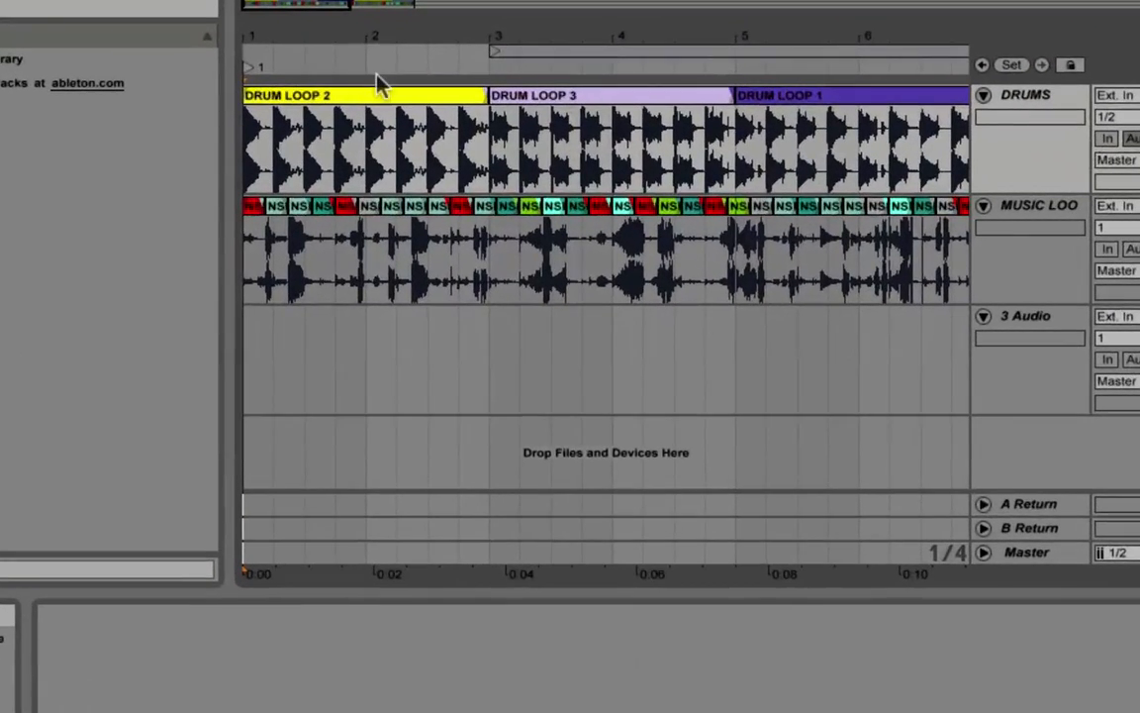
drag(381, 44, 320, 10)
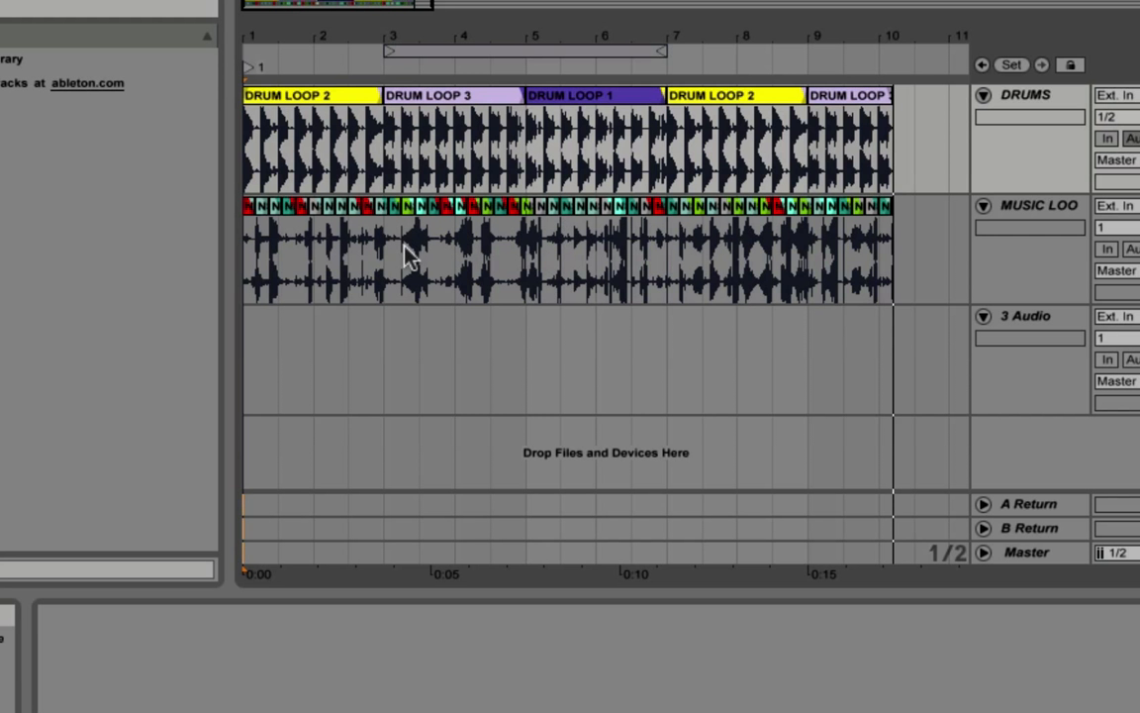
drag(396, 268, 245, 252)
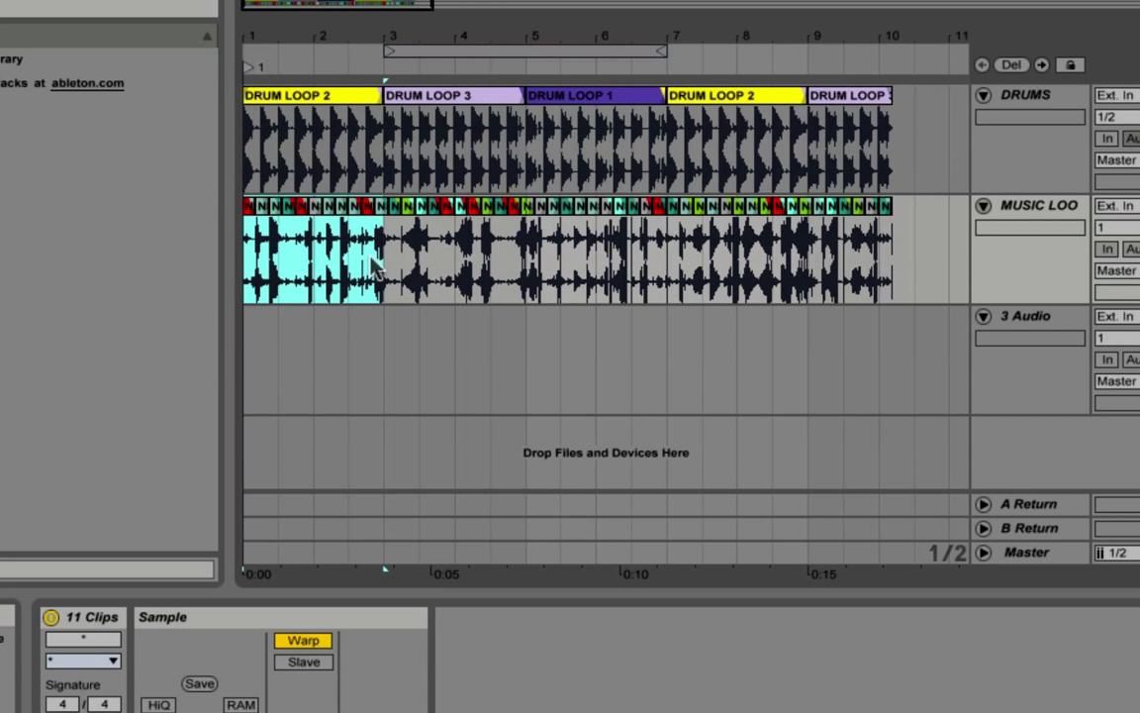
click(376, 263)
drag(384, 267, 448, 262)
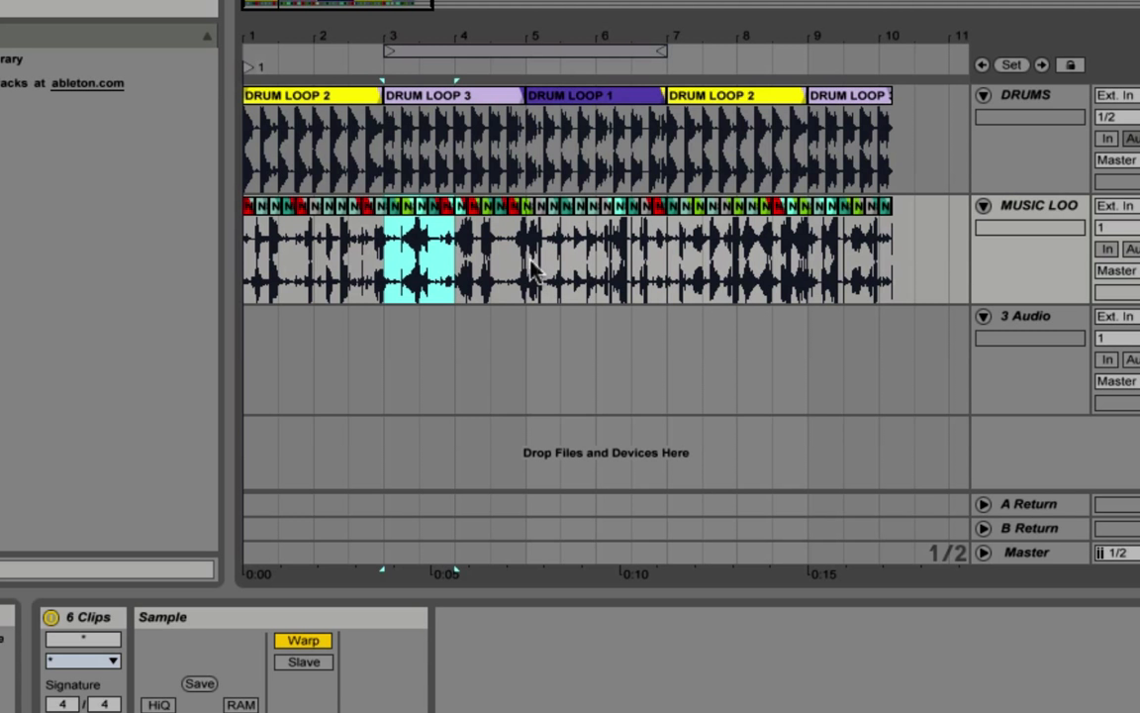
drag(535, 267, 461, 269)
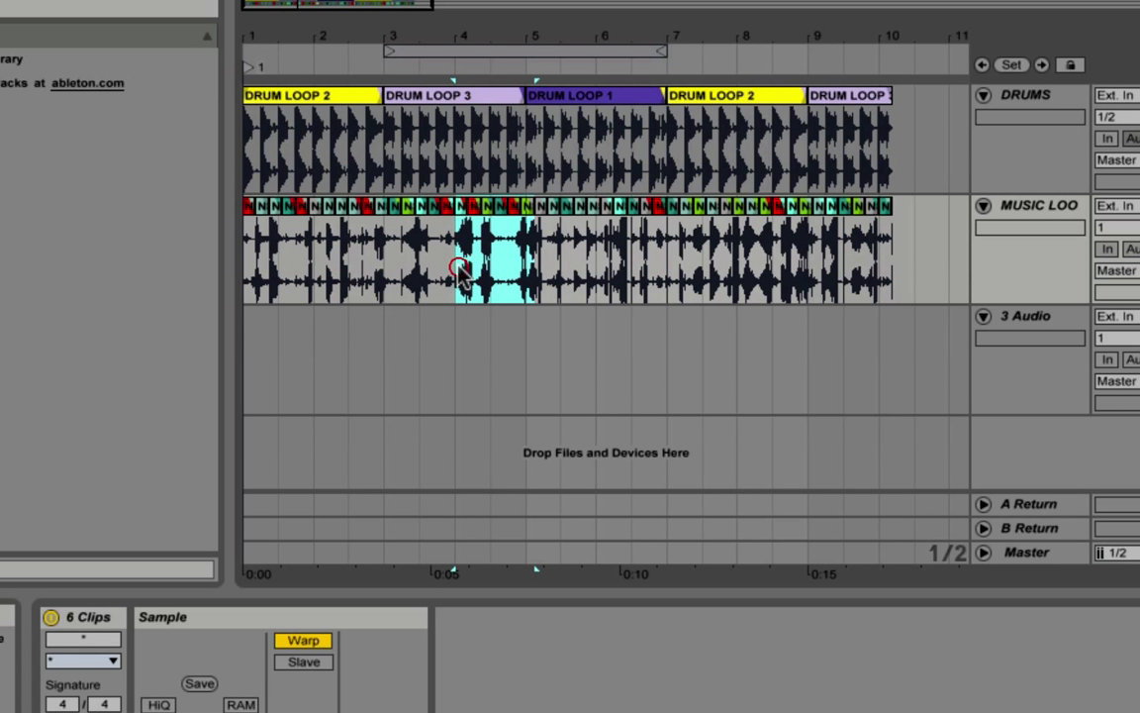